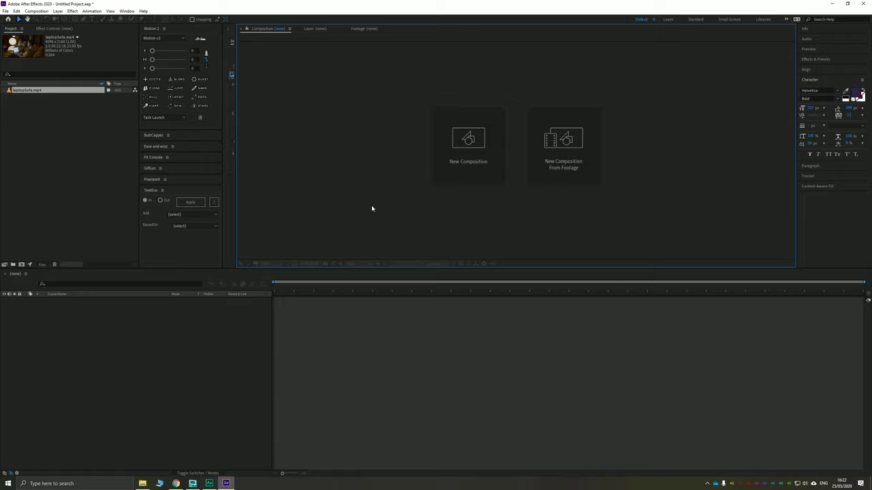
# Preview the laptopSofa.mp4 footage and create a new composition from it
pyautogui.click(64, 120)
pyautogui.click(27, 90)
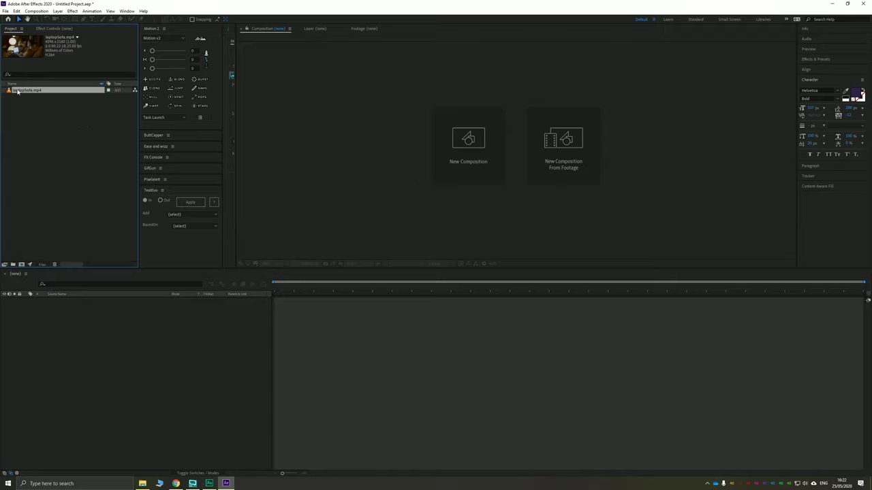
pyautogui.doubleClick(27, 91)
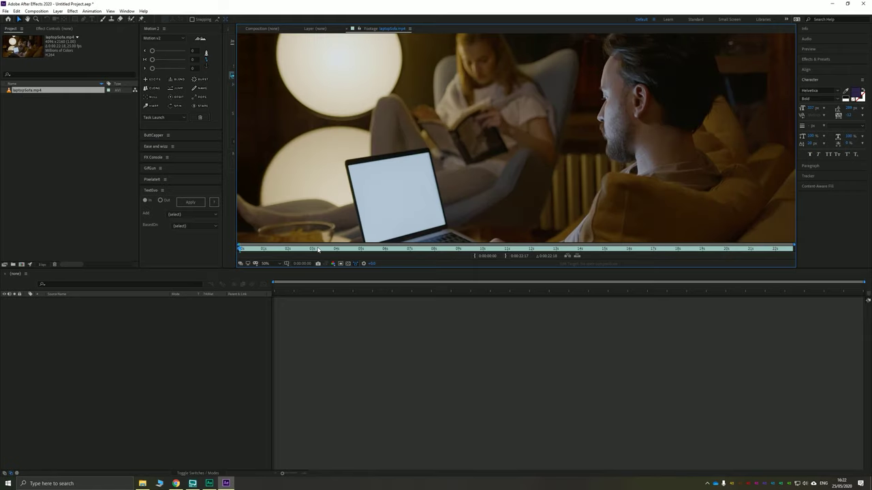
pyautogui.moveTo(305, 248); pyautogui.dragTo(456, 249)
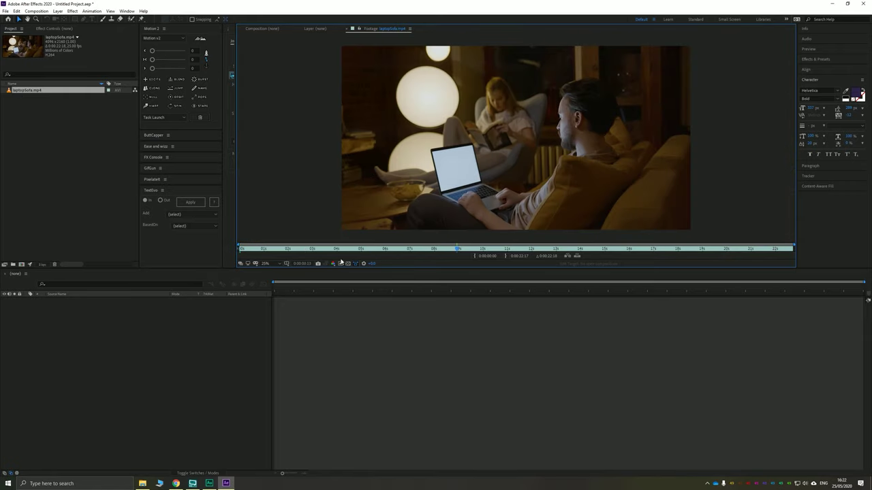
pyautogui.rightClick(26, 90)
pyautogui.click(56, 108)
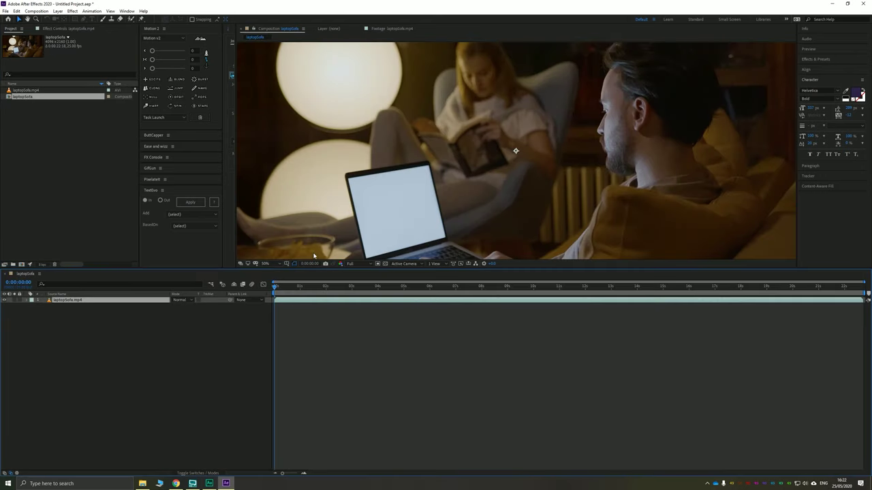
# Play through the footage, set the work area from about 0:00:13:15 to 0:00:17:11, and trim the composition to it
pyautogui.moveTo(622, 286); pyautogui.dragTo(696, 273)
pyautogui.press('space')
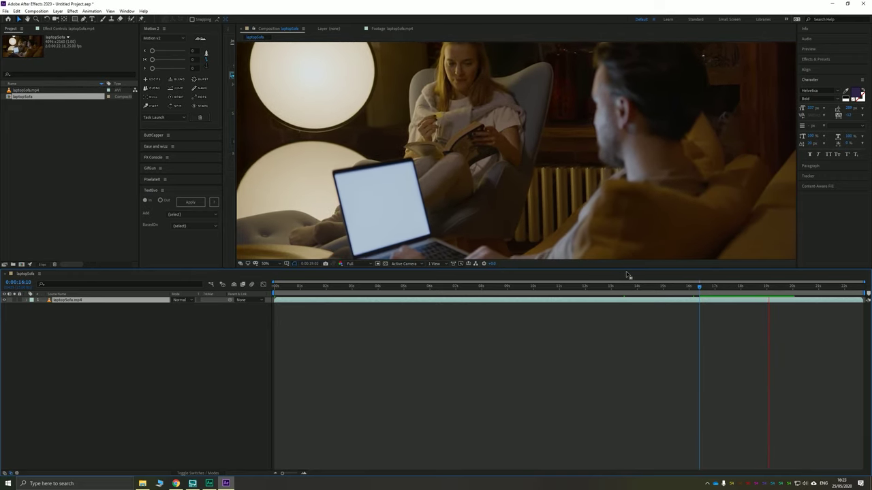
pyautogui.click(663, 287)
pyautogui.press('space')
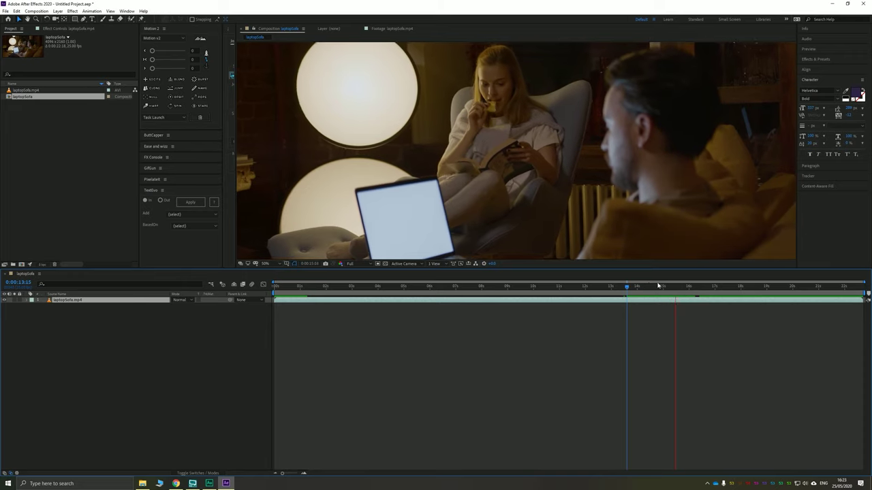
pyautogui.press('space')
pyautogui.press('b')
pyautogui.moveTo(640, 289); pyautogui.dragTo(725, 290)
pyautogui.press('n')
pyautogui.rightClick(698, 293)
pyautogui.click(731, 312)
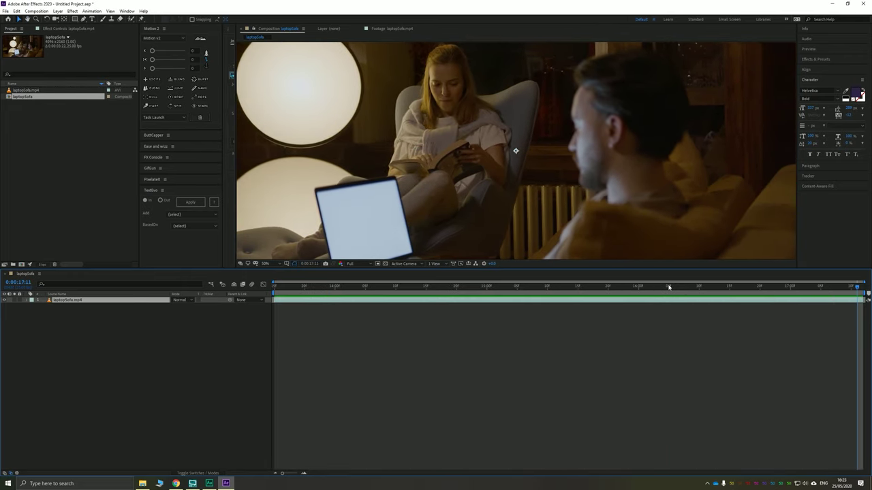
# Move the current time to 0:00:16:00, where the laptop screen is clearly in view
pyautogui.click(297, 287)
pyautogui.moveTo(297, 287); pyautogui.dragTo(407, 287)
pyautogui.moveTo(487, 313); pyautogui.dragTo(638, 300)
pyautogui.scroll(-1, 442, 165)
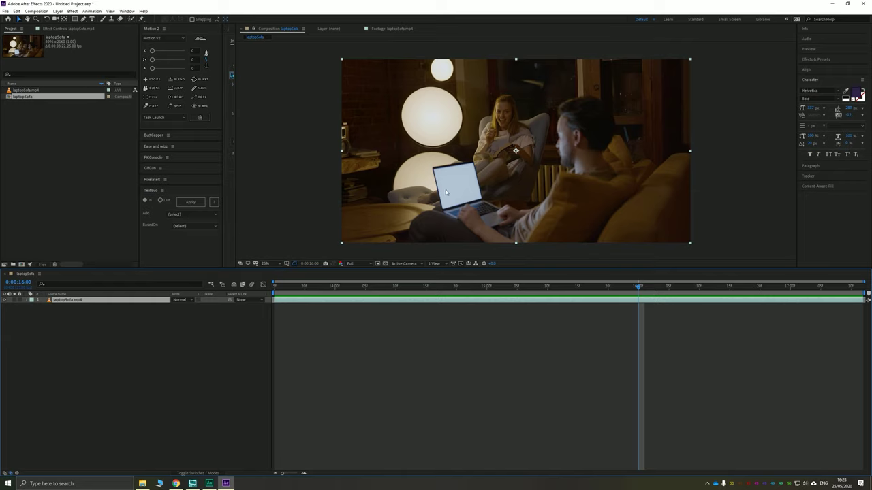
# Apply the Mocha AE effect to the laptopSofa.mp4 layer and launch Mocha AE, dismissing its welcome windows
pyautogui.click(175, 316)
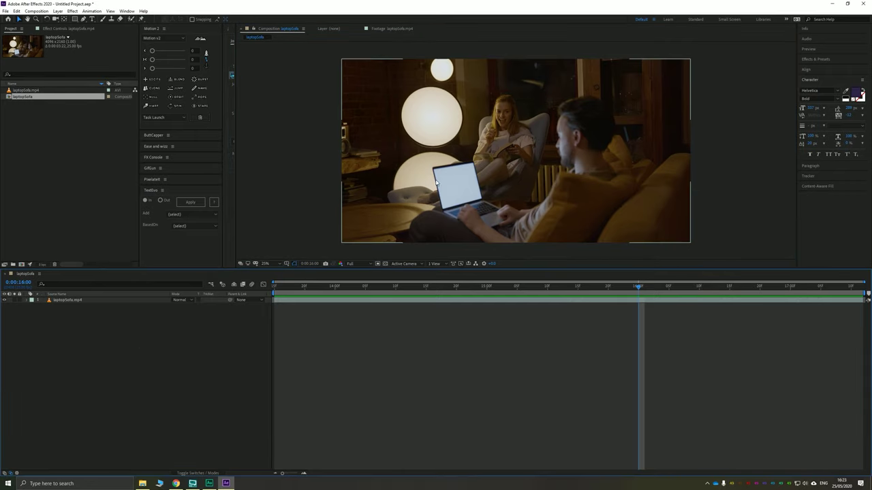
pyautogui.click(76, 301)
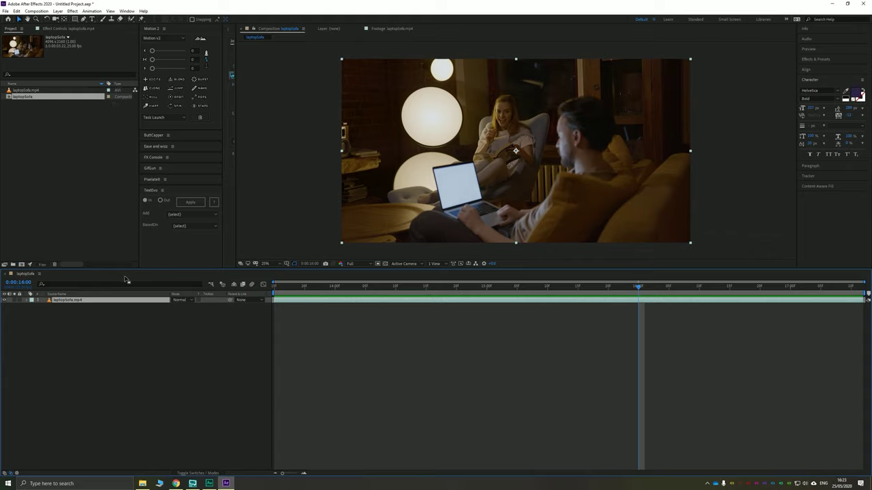
pyautogui.click(813, 59)
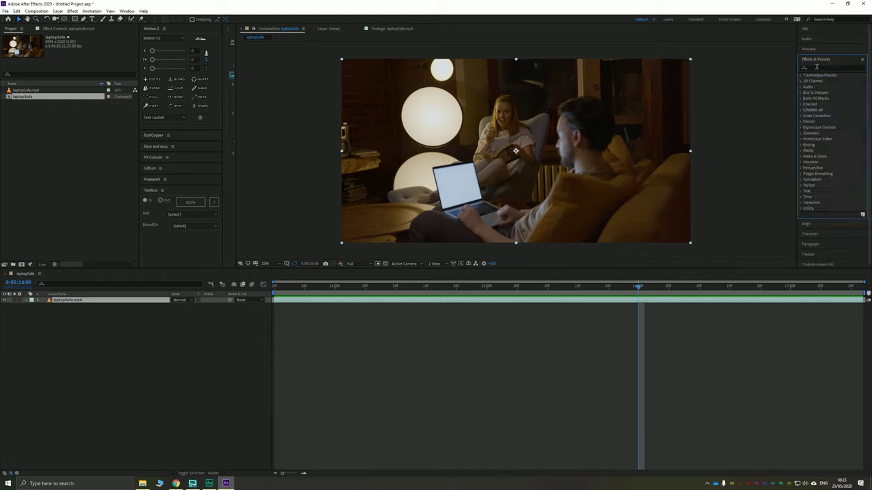
pyautogui.click(815, 68)
pyautogui.write('mocha')
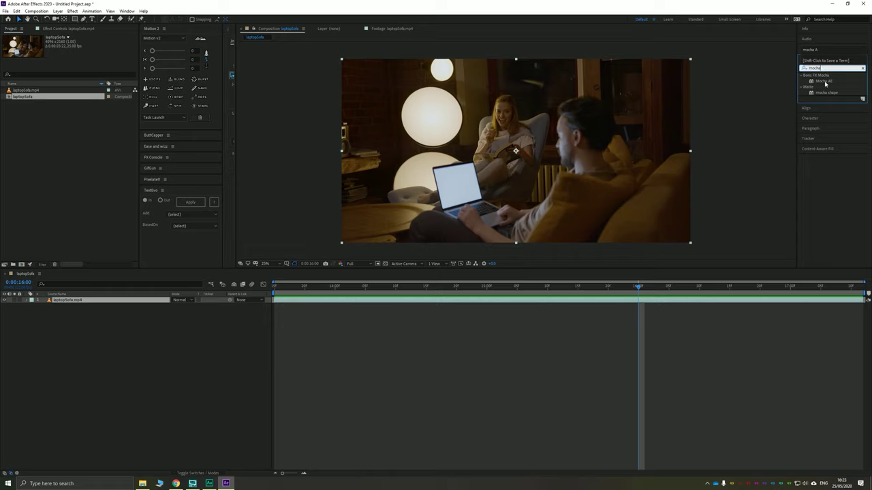
pyautogui.moveTo(824, 81); pyautogui.dragTo(440, 113)
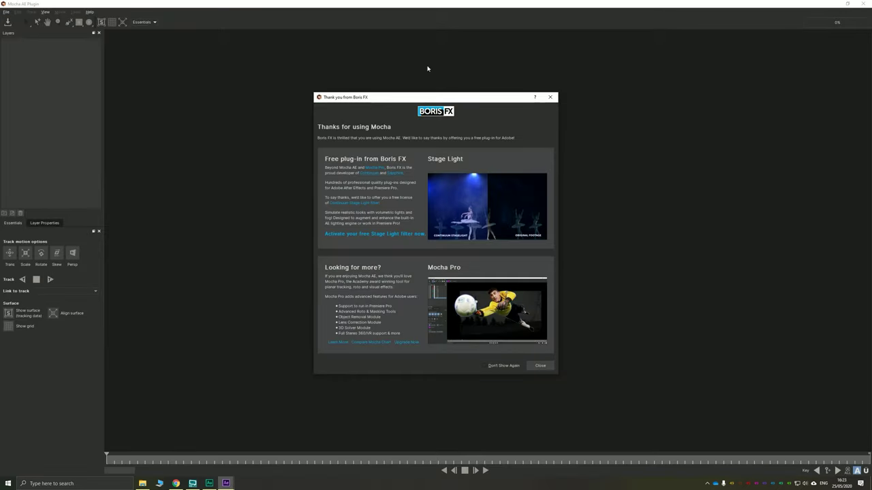
pyautogui.click(539, 367)
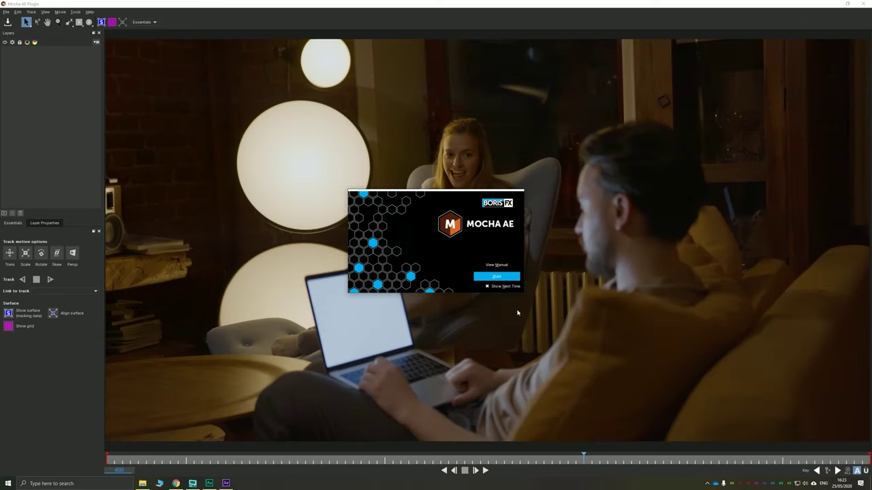
pyautogui.click(496, 276)
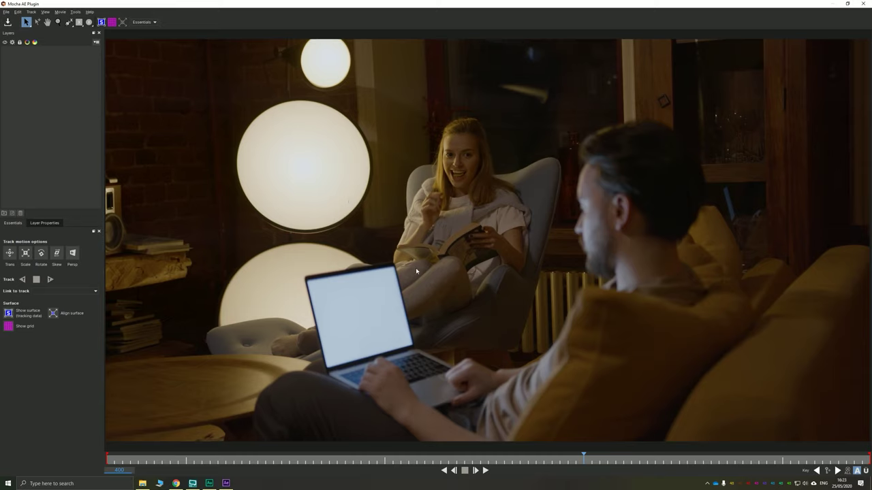
pyautogui.click(68, 21)
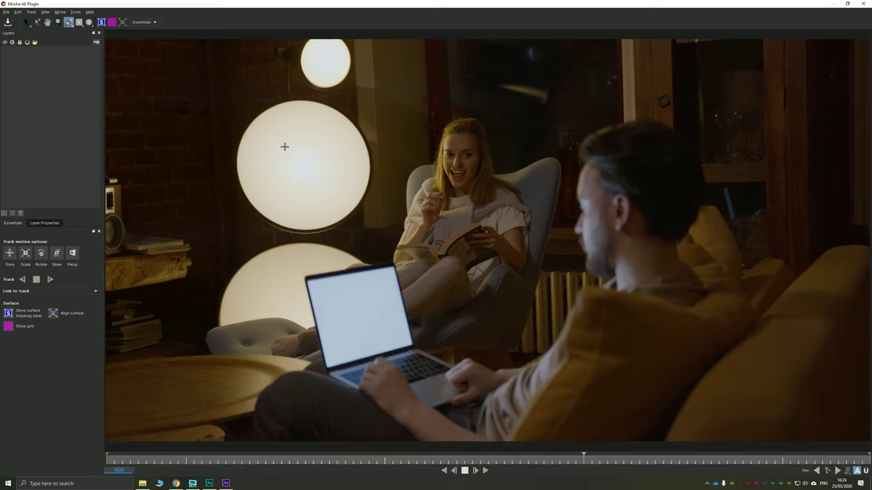
pyautogui.click(404, 249)
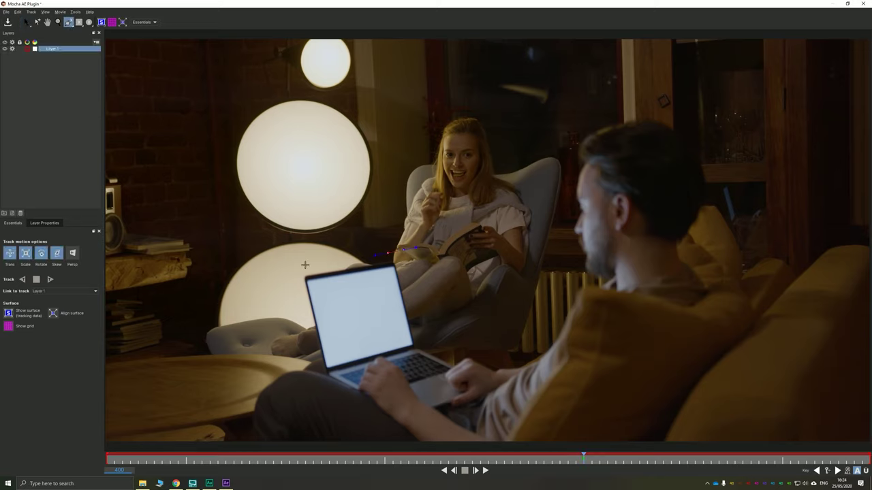
pyautogui.click(283, 261)
pyautogui.click(320, 391)
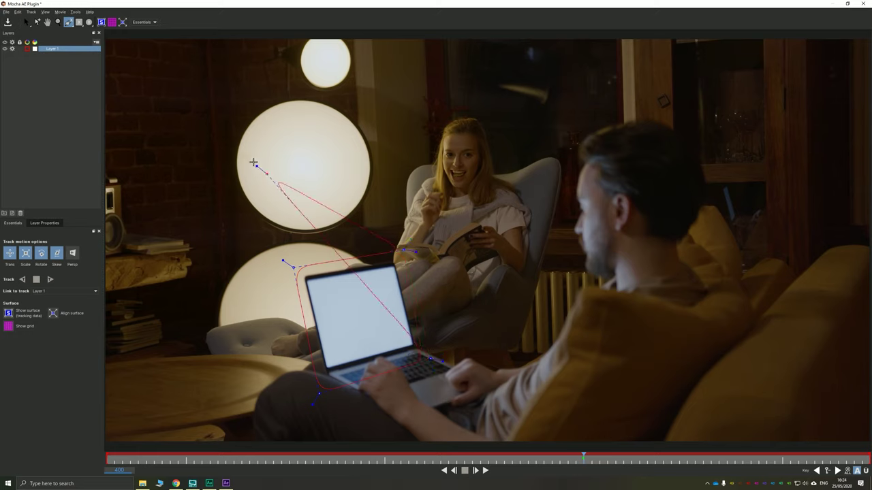
pyautogui.click(26, 22)
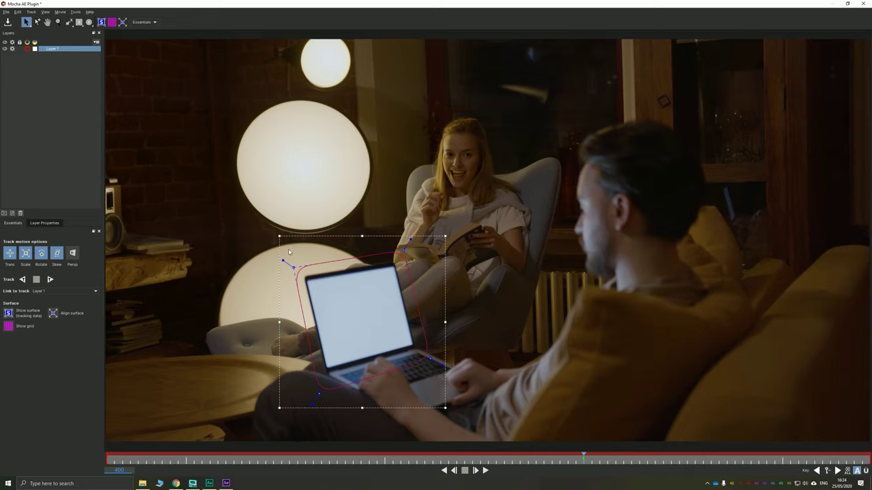
pyautogui.click(39, 73)
pyautogui.click(52, 49)
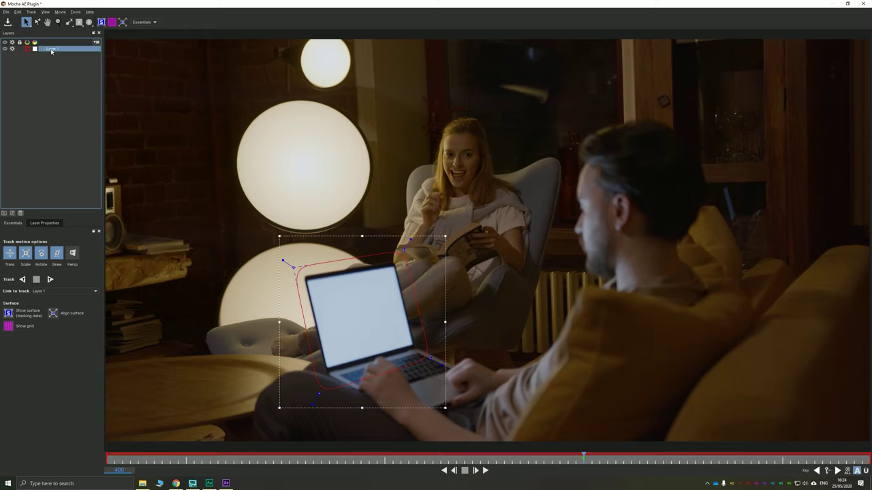
pyautogui.press('Delete')
# Start an X-Spline around the laptop screen, placing points just outside its two upper corners
pyautogui.click(68, 22)
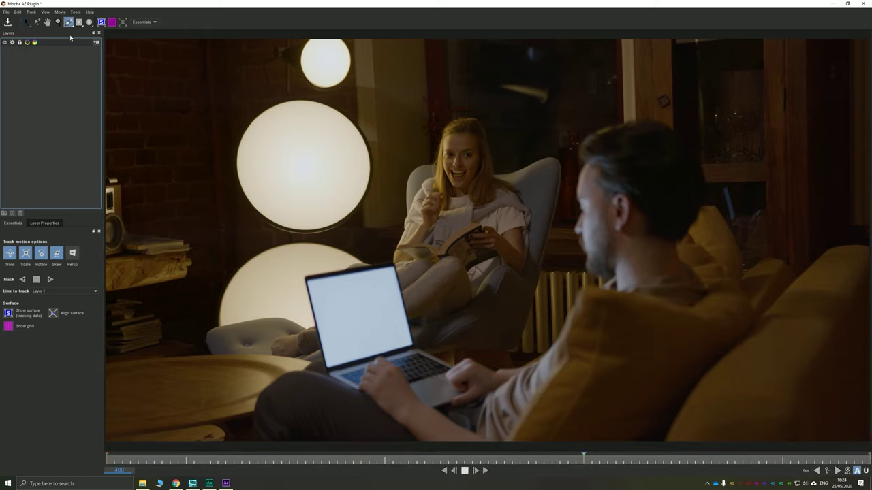
pyautogui.click(415, 253)
pyautogui.click(273, 262)
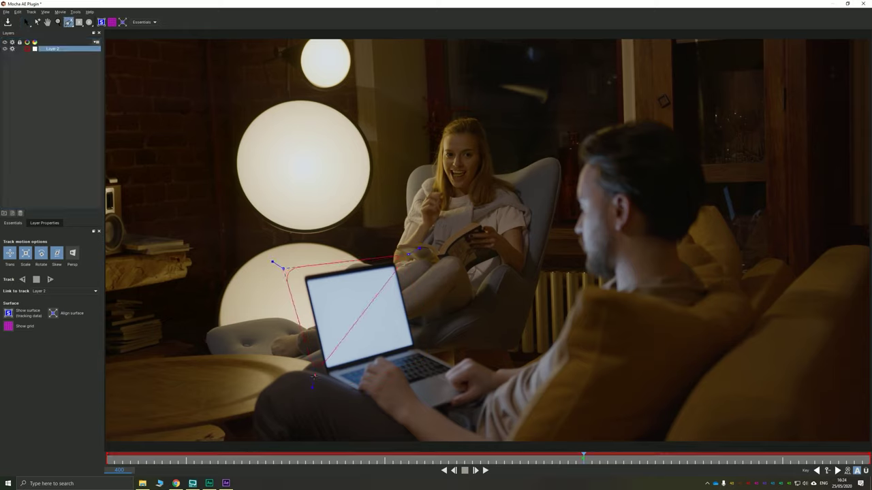
# Try adding extra spline points across the laptop screen and closing the shape, and undo them
pyautogui.click(355, 379)
pyautogui.click(356, 323)
pyautogui.click(422, 303)
pyautogui.rightClick(409, 301)
pyautogui.rightClick(322, 273)
pyautogui.click(26, 22)
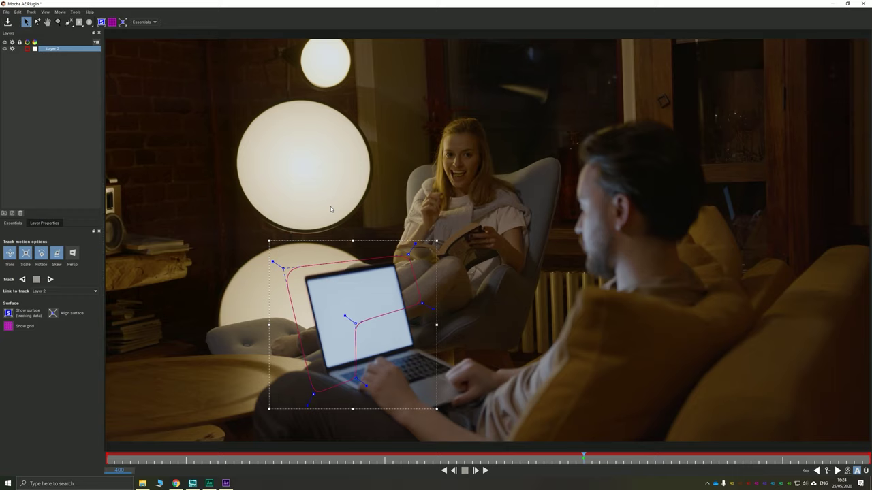
pyautogui.hotkey('ctrl', 'z')
pyautogui.hotkey('ctrl', 'z')
pyautogui.hotkey('ctrl', 'z')
pyautogui.hotkey('ctrl', 'z')
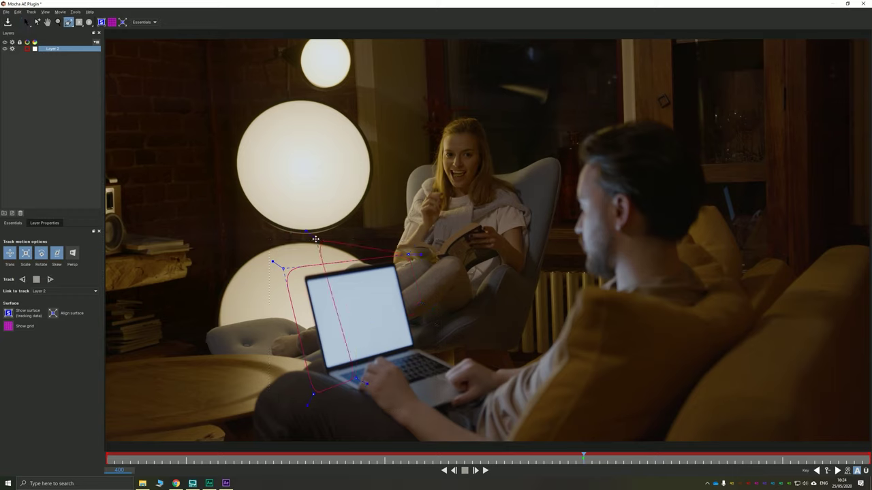
# Place the spline's last point outside the laptop screen's lower-right corner and finish the shape
pyautogui.moveTo(426, 345); pyautogui.dragTo(438, 356)
pyautogui.click(26, 22)
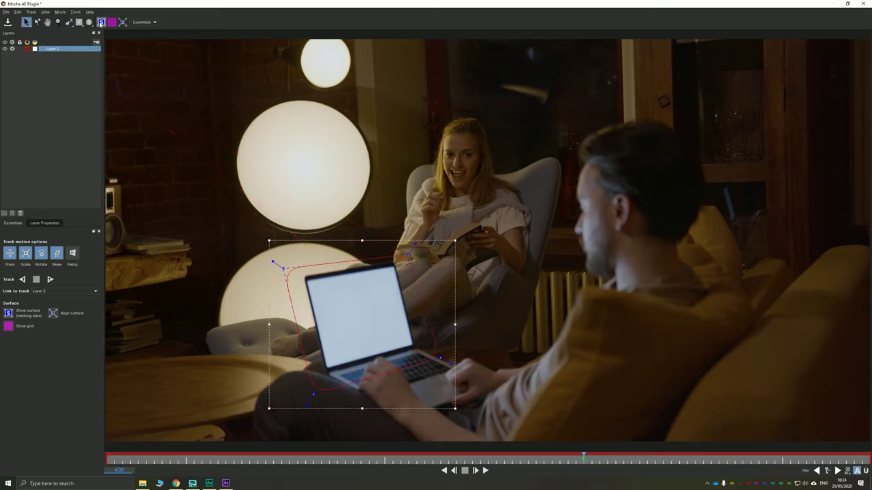
# Show the planar surface and fit its four corners to the corners of the laptop screen
pyautogui.click(101, 23)
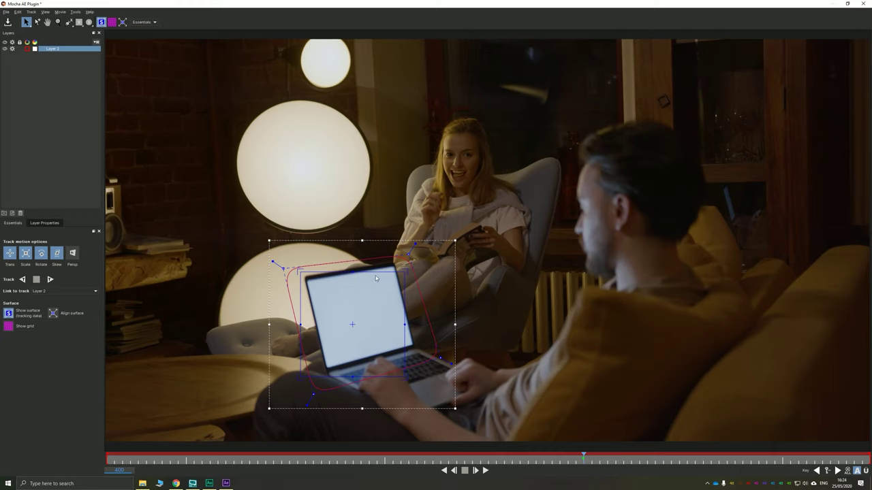
pyautogui.press('z')
pyautogui.moveTo(331, 370); pyautogui.dragTo(385, 92)
pyautogui.press('x')
pyautogui.moveTo(354, 258); pyautogui.dragTo(395, 237)
pyautogui.press('s')
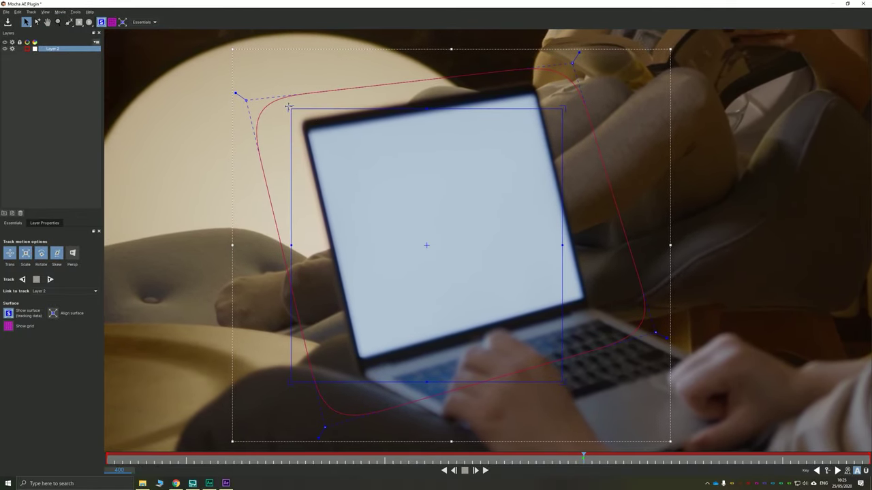
pyautogui.moveTo(286, 108); pyautogui.dragTo(310, 130)
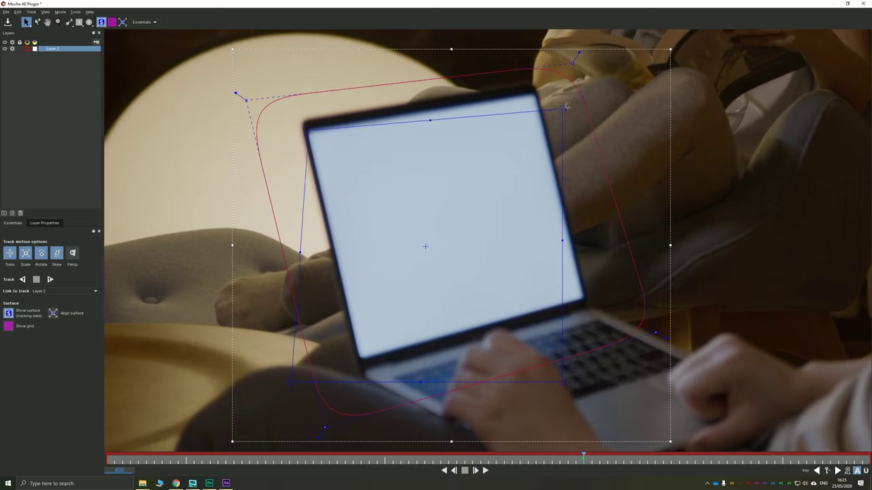
pyautogui.moveTo(566, 106); pyautogui.dragTo(535, 95)
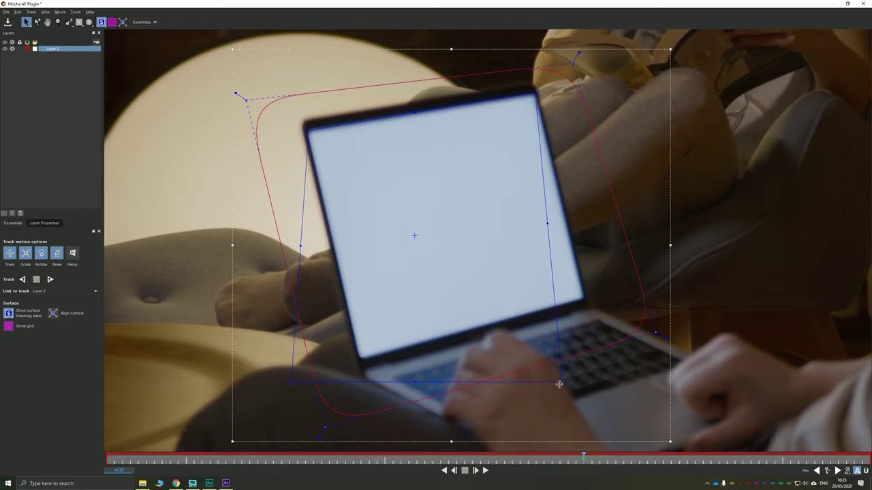
pyautogui.moveTo(558, 385); pyautogui.dragTo(585, 300)
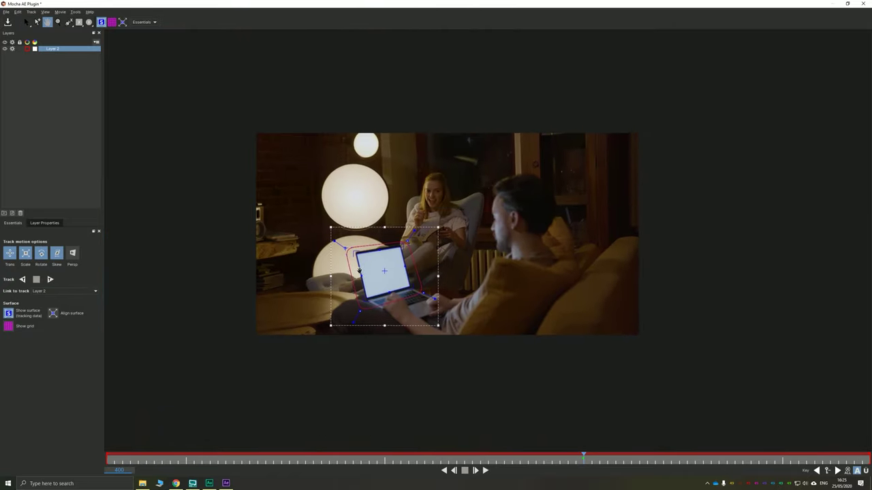
# Include perspective in the motion tracking and track the laptop layer backward from frame 400 to the start
pyautogui.press('s')
pyautogui.scroll(4, 361, 273)
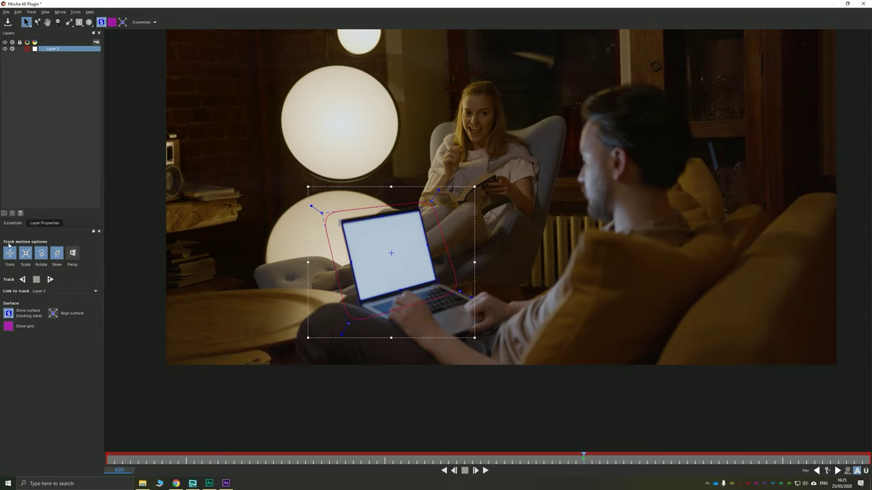
pyautogui.click(72, 253)
pyautogui.click(22, 279)
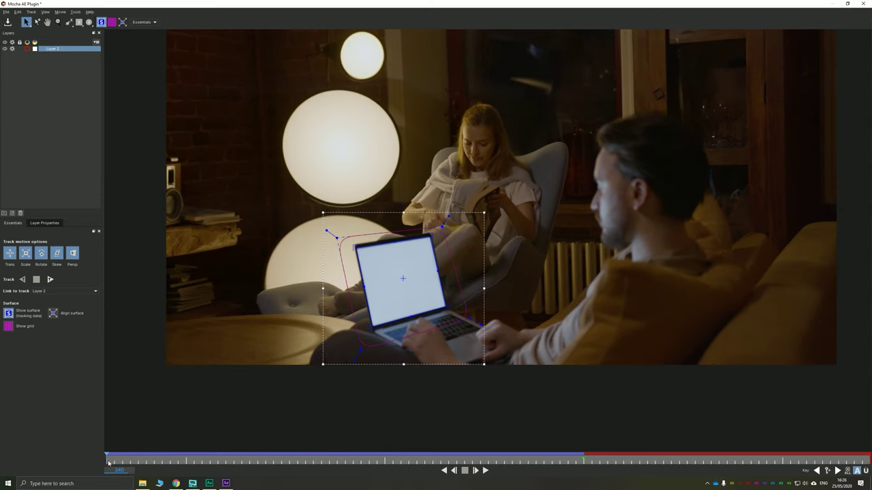
# Return to frame 400, track the laptop layer forward to the end of the clip, and check the closing frames
pyautogui.moveTo(105, 461); pyautogui.dragTo(579, 442)
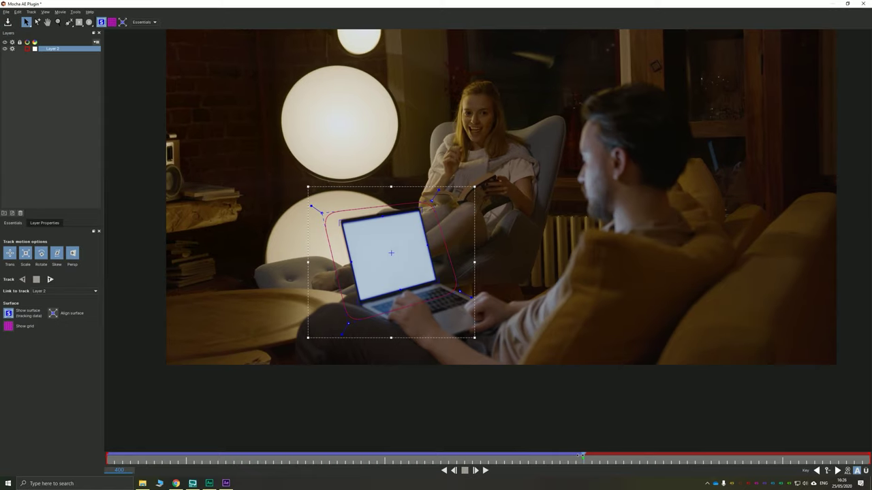
pyautogui.click(49, 279)
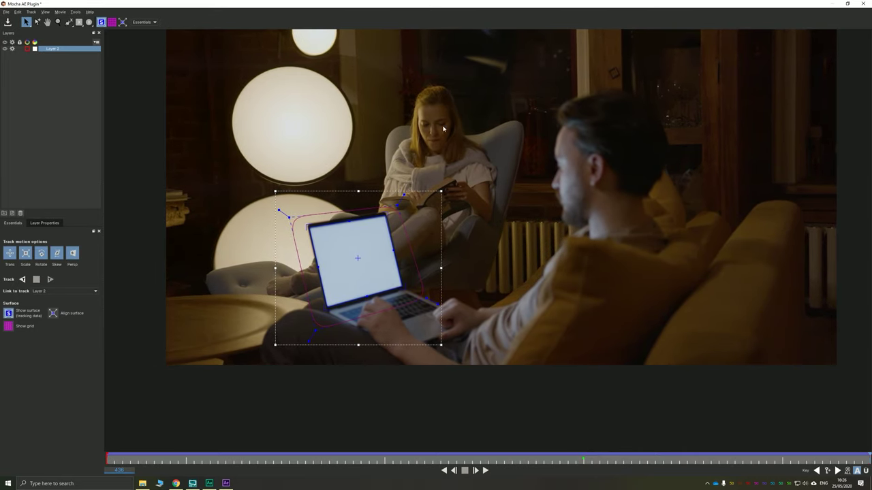
pyautogui.click(865, 461)
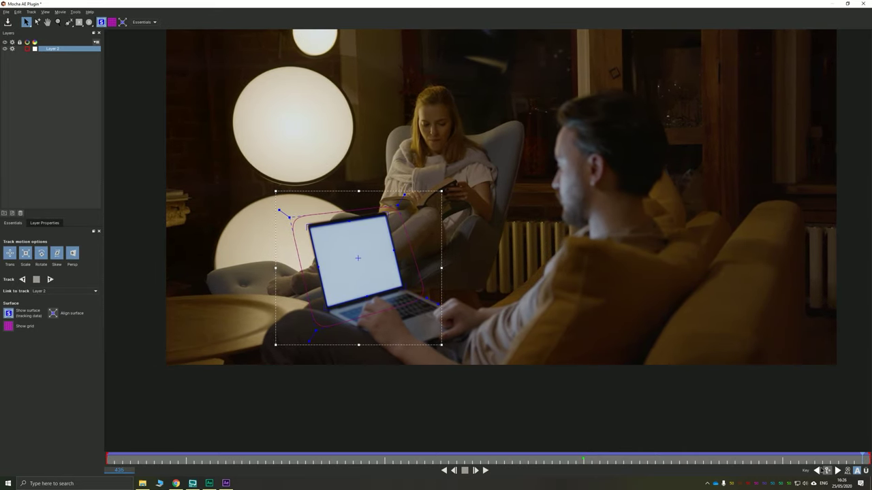
# Check the tracked surface on the laptop screen in earlier frames and close Mocha to return to After Effects
pyautogui.moveTo(862, 459); pyautogui.dragTo(361, 460)
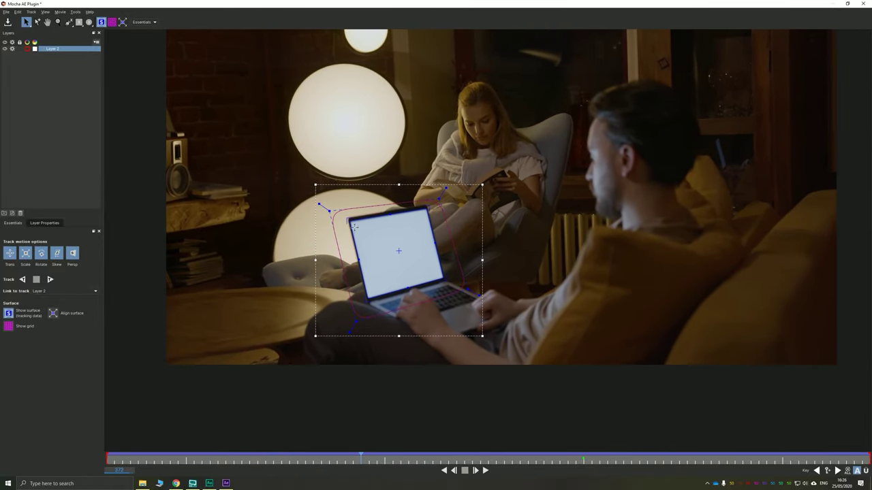
pyautogui.moveTo(347, 218); pyautogui.dragTo(383, 242)
pyautogui.moveTo(382, 241); pyautogui.dragTo(347, 220)
pyautogui.click(861, 3)
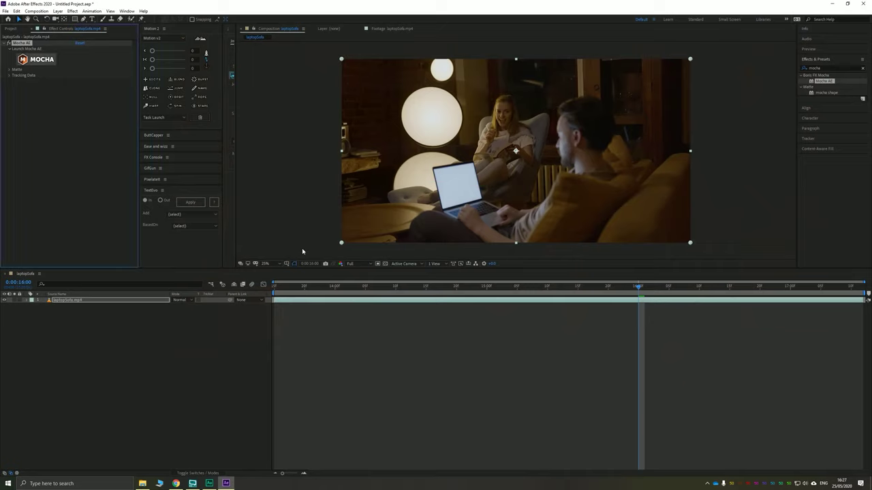
# Create a solid layer named screenReplacement at the composition's size
pyautogui.click(234, 350)
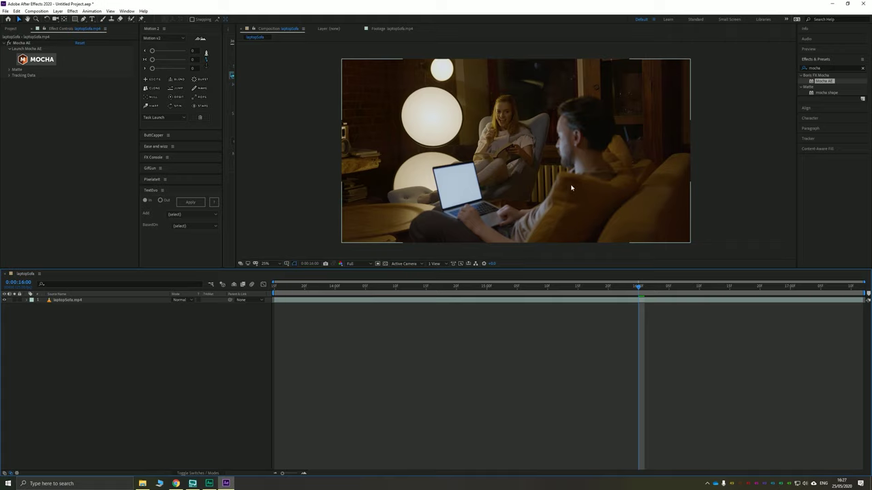
pyautogui.click(100, 75)
pyautogui.click(58, 10)
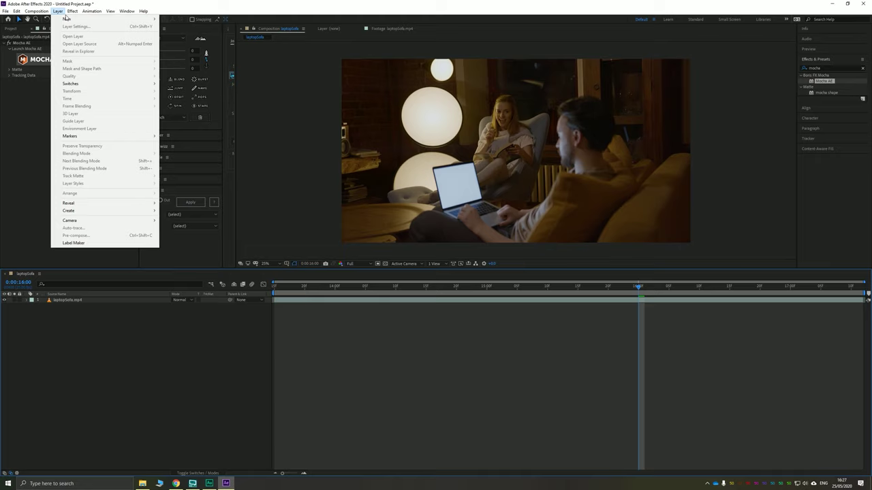
pyautogui.moveTo(68, 19)
pyautogui.click(186, 27)
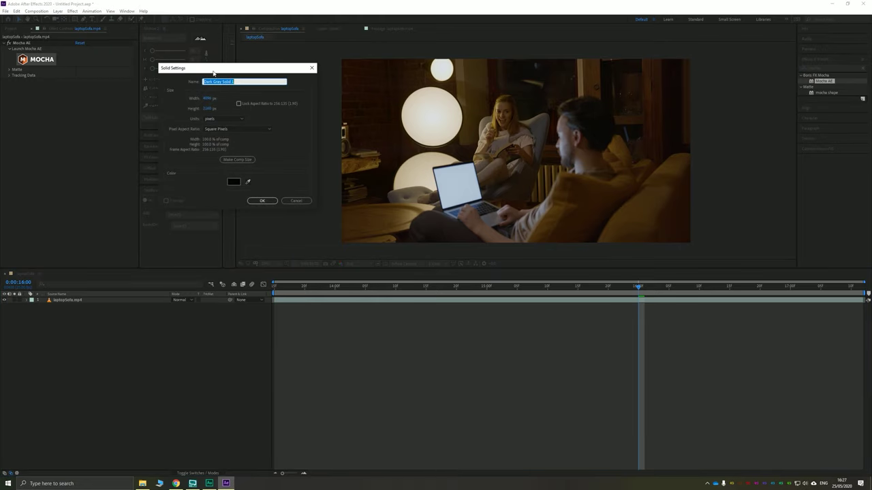
pyautogui.moveTo(213, 72); pyautogui.dragTo(214, 83)
pyautogui.write('screen')
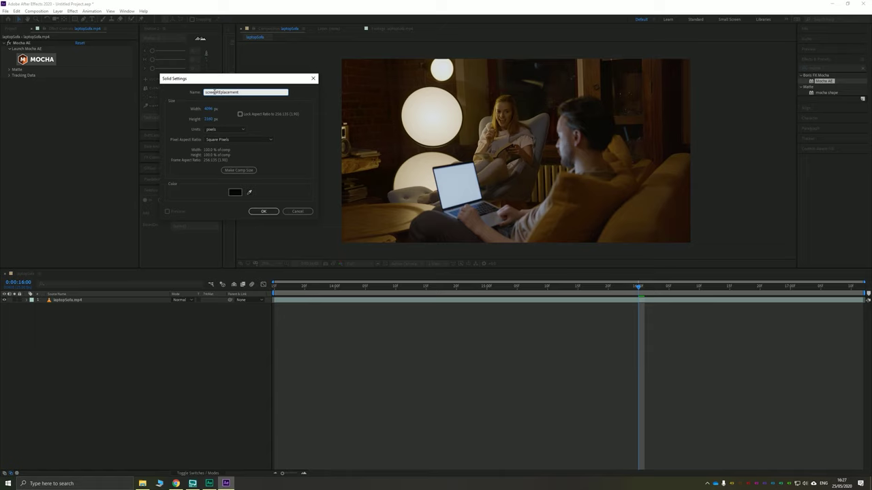
pyautogui.write('Replacement')
pyautogui.press('Return')
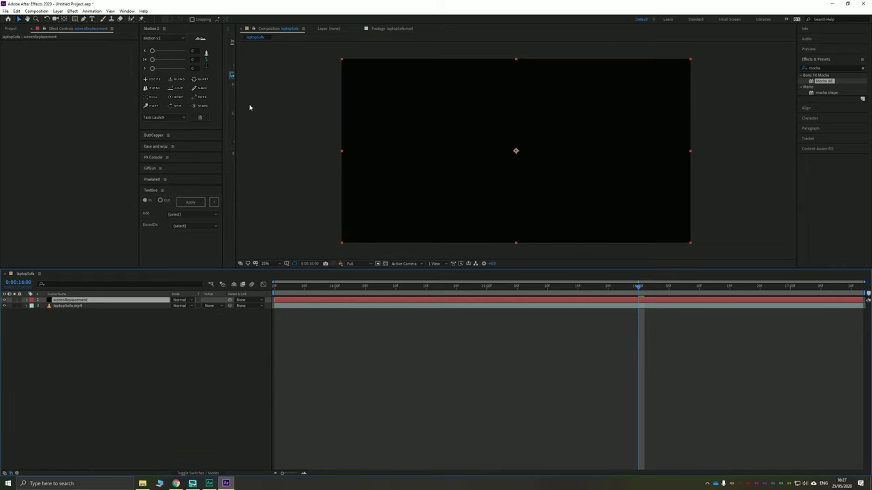
# Create a second solid layer 3000 px wide and 1500 px high
pyautogui.click(58, 11)
pyautogui.moveTo(81, 19)
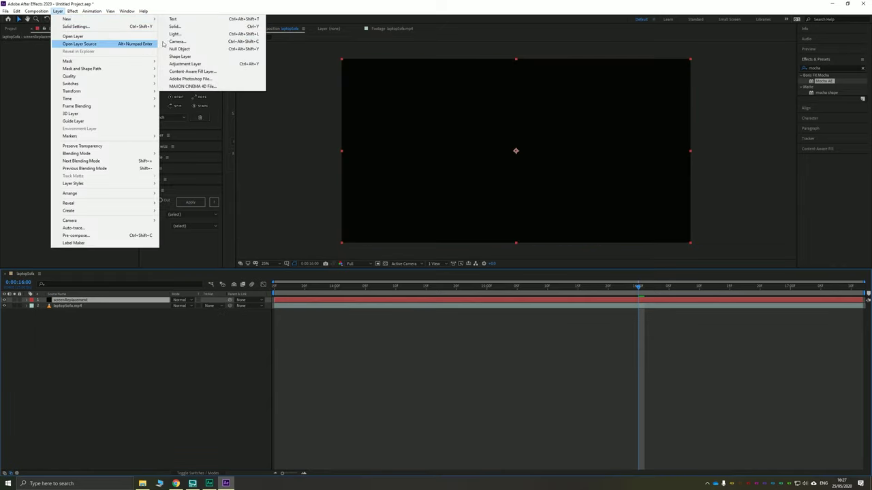
pyautogui.click(190, 28)
pyautogui.click(208, 108)
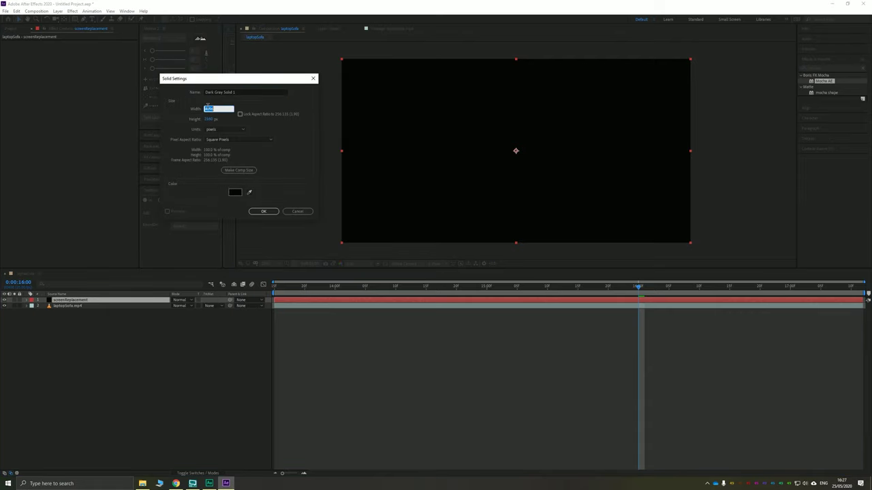
pyautogui.write('3000')
pyautogui.click(209, 122)
pyautogui.write('3000')
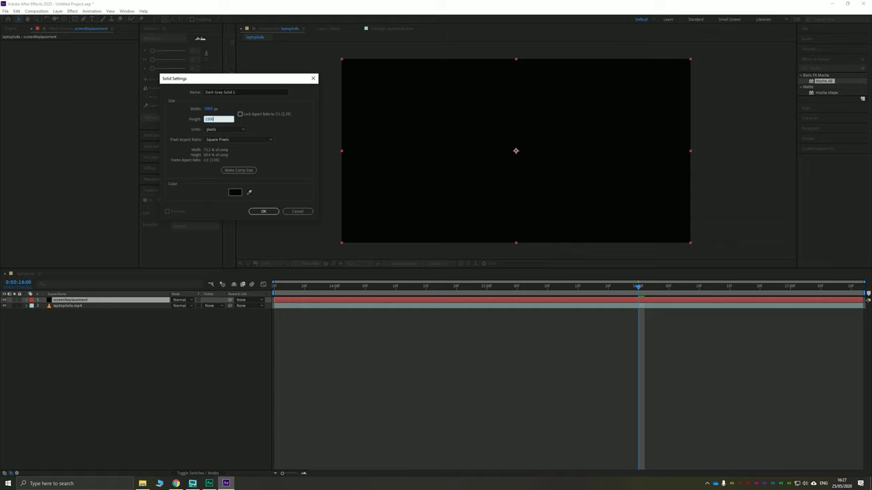
pyautogui.click(263, 211)
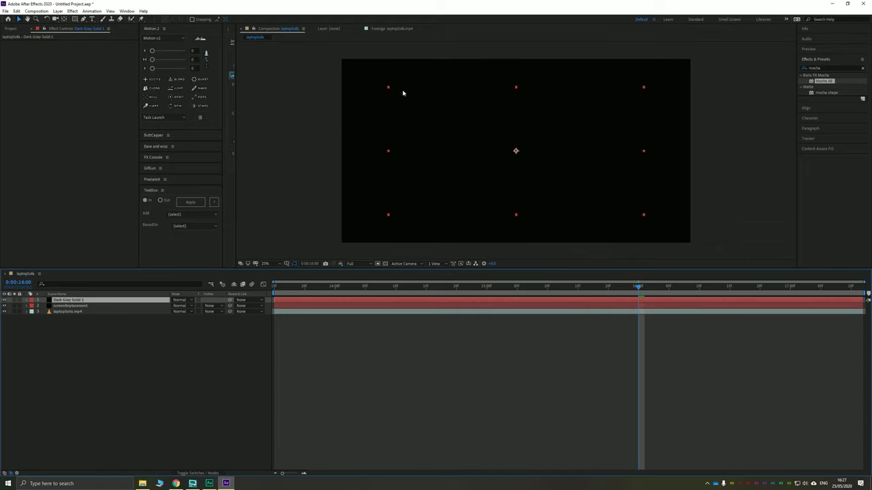
# Rename the smaller solid layer to screenReplacementWrong
pyautogui.click(49, 350)
pyautogui.click(64, 300)
pyautogui.press('Return')
pyautogui.write('scre')
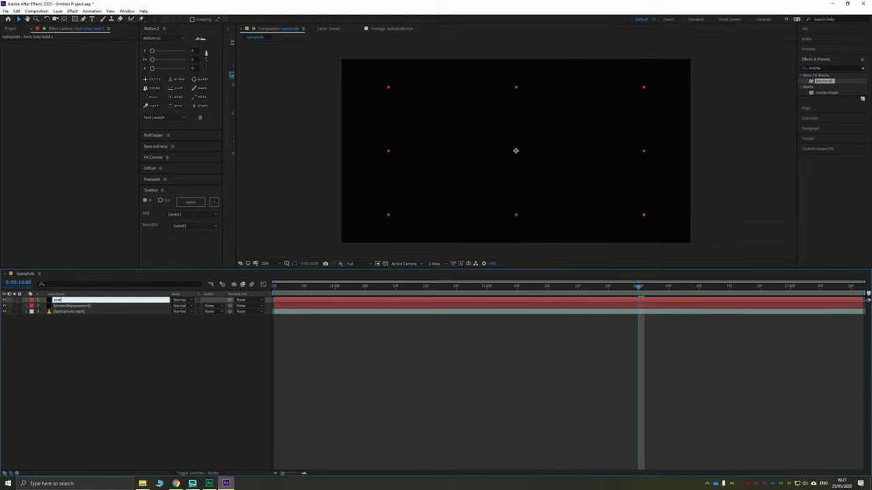
pyautogui.write('eenReplacementWrong')
pyautogui.press('Return')
# Hide the full-size screenReplacement layer so that only the smaller solid covers the footage
pyautogui.click(4, 305)
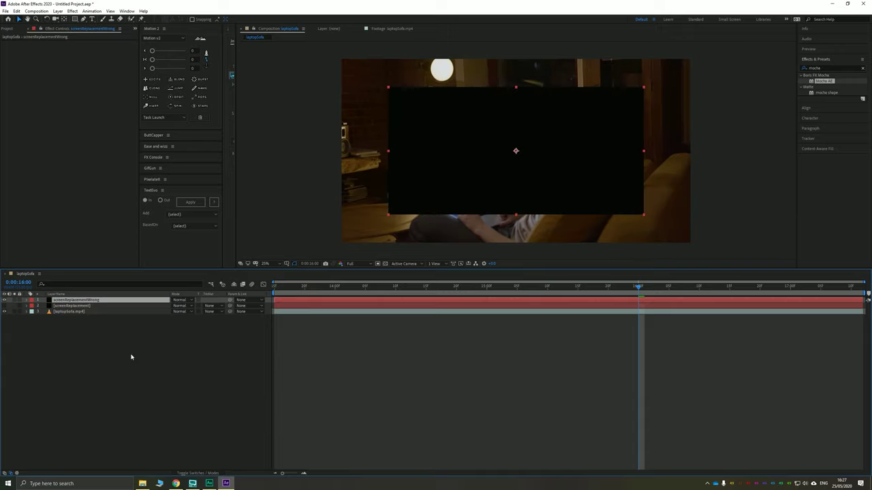
pyautogui.click(130, 356)
pyautogui.click(411, 152)
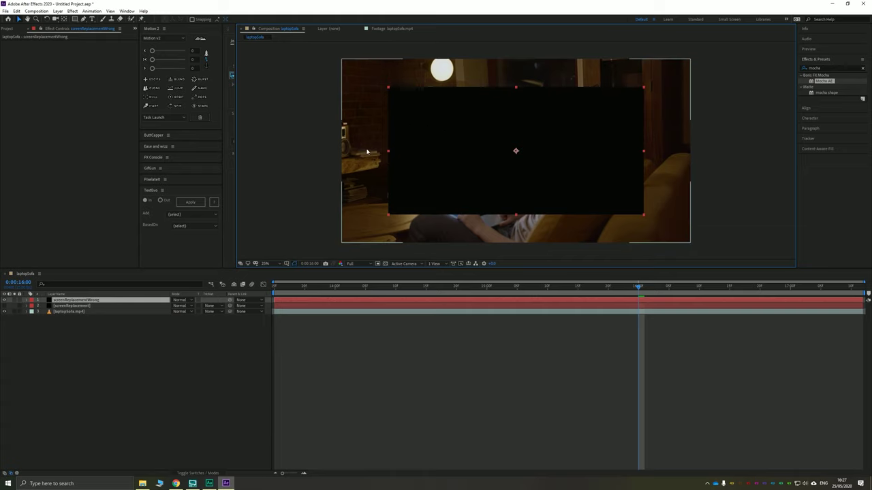
# Create tracking data from Layer 2 in the Mocha AE effect on the laptopSofa.mp4 layer
pyautogui.click(62, 311)
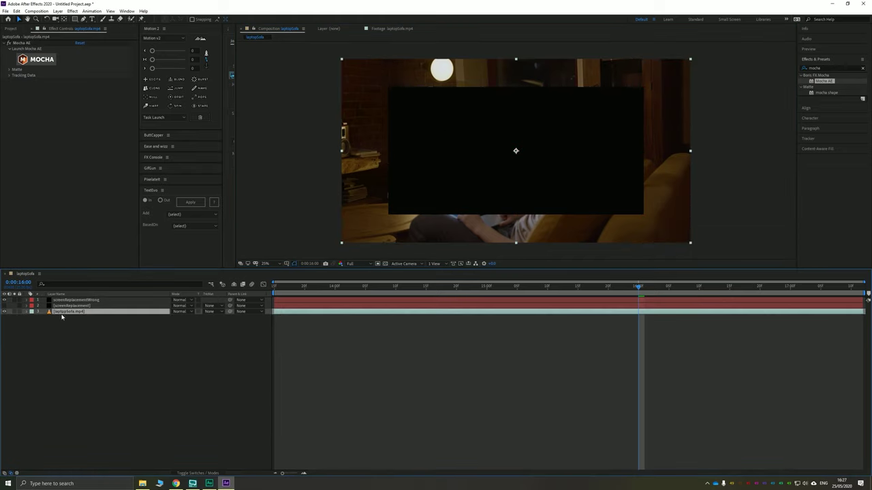
pyautogui.click(9, 75)
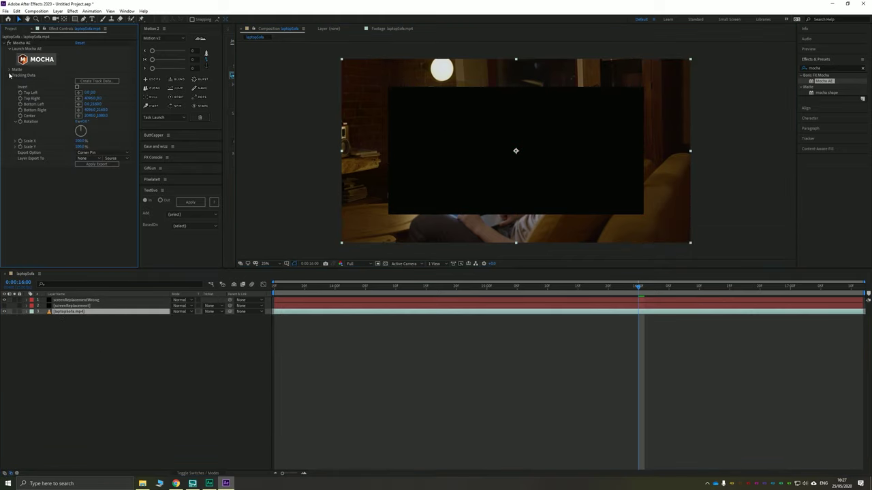
pyautogui.click(96, 81)
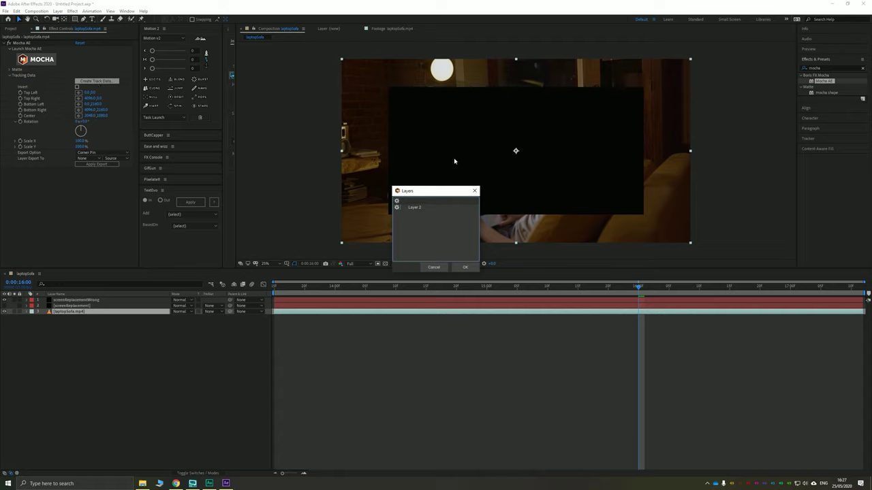
pyautogui.click(410, 208)
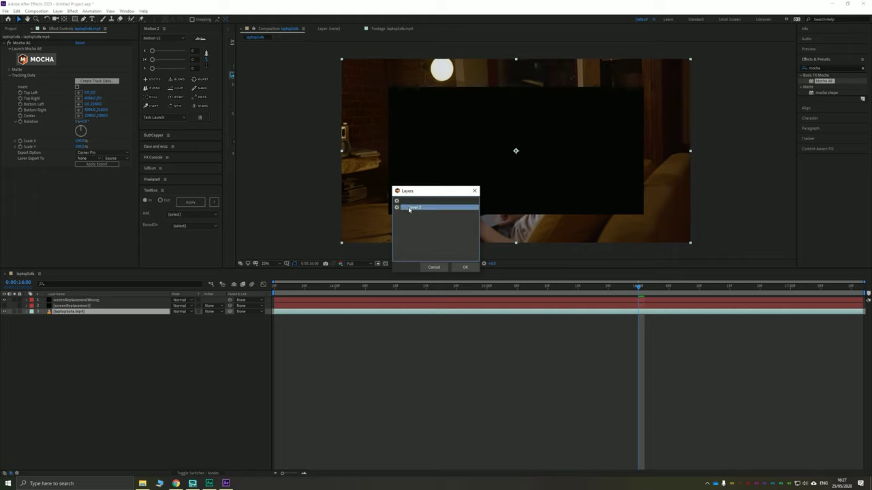
pyautogui.click(466, 266)
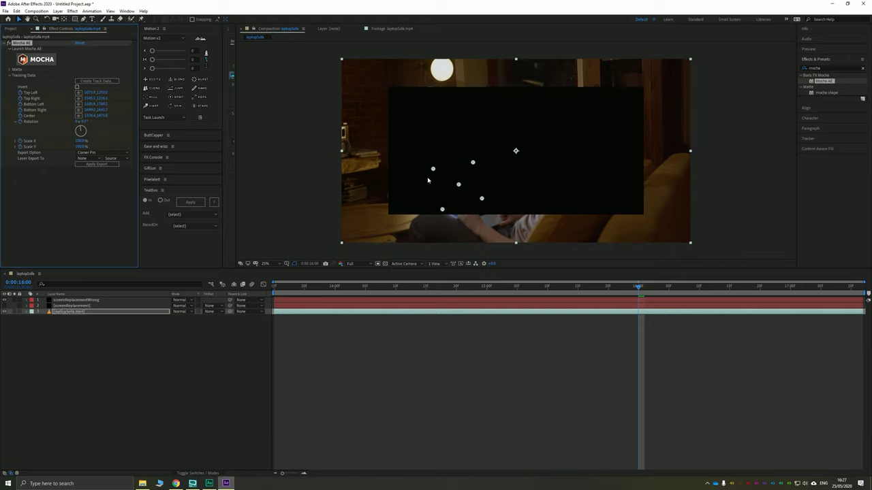
# Hide the screenReplacementWrong layer and play the footage to check the tracking points on the laptop screen
pyautogui.click(5, 300)
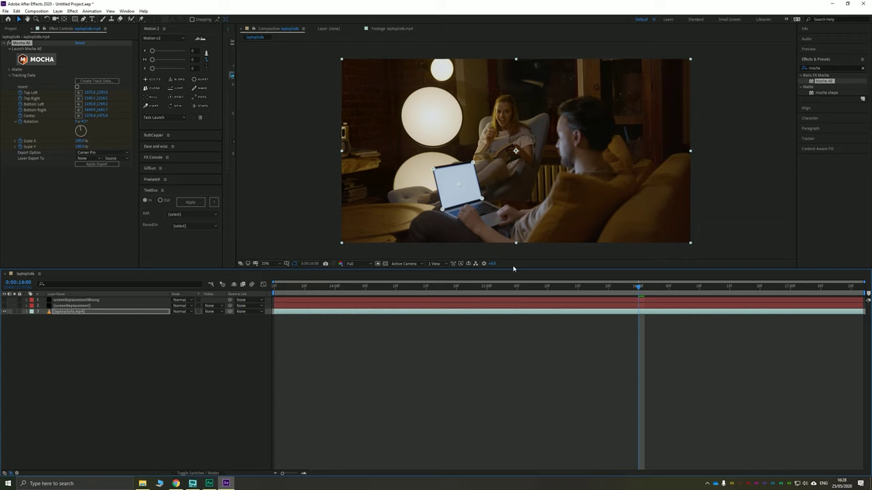
pyautogui.press('space')
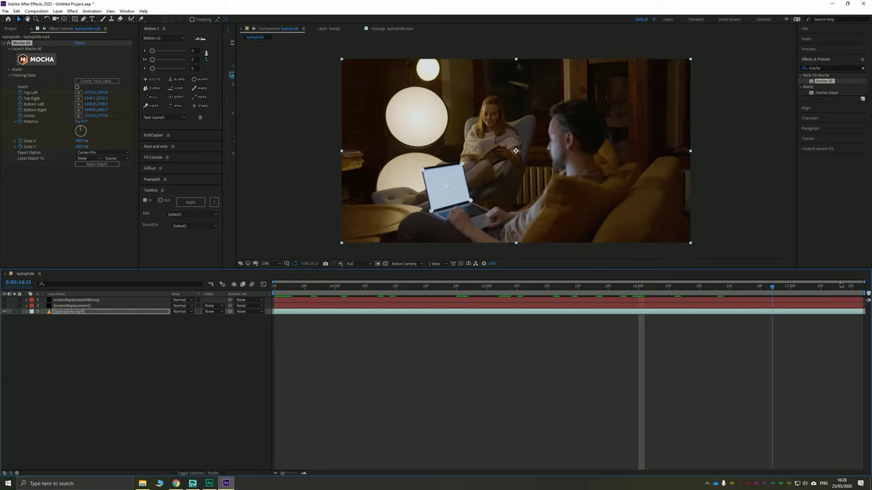
pyautogui.press('space')
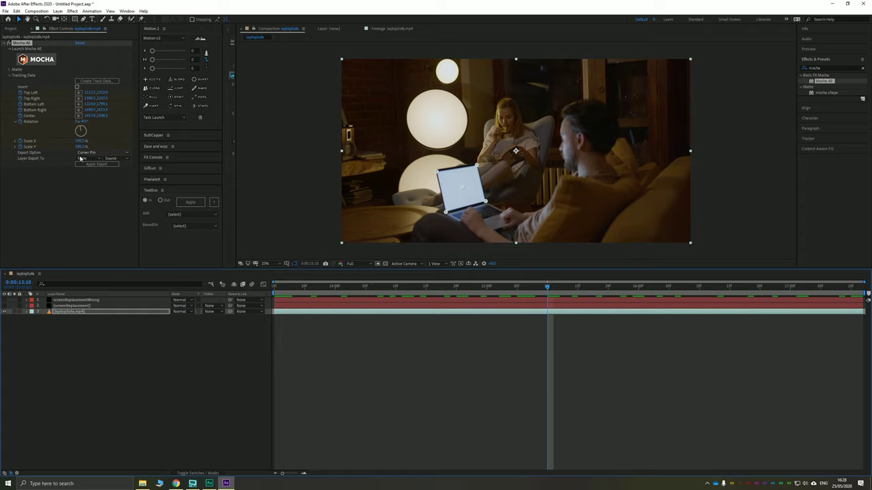
# Export the Corner Pin tracking data to the screenReplacementWrong layer
pyautogui.click(81, 158)
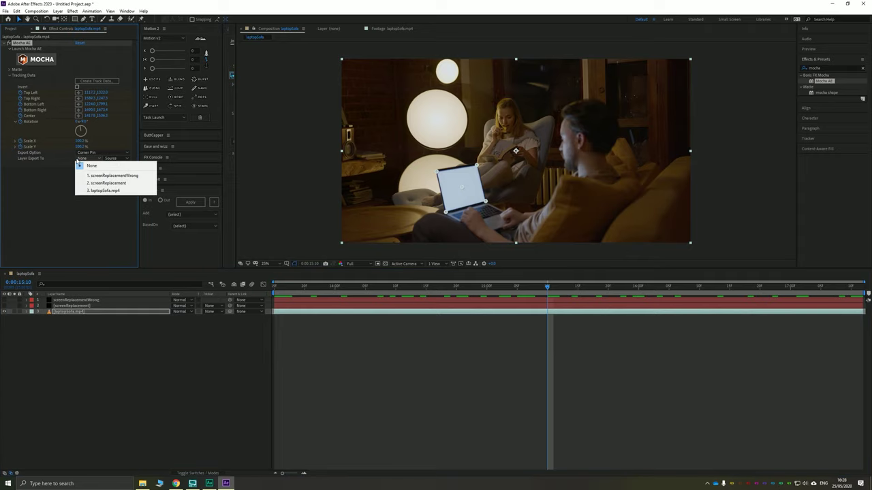
pyautogui.click(129, 177)
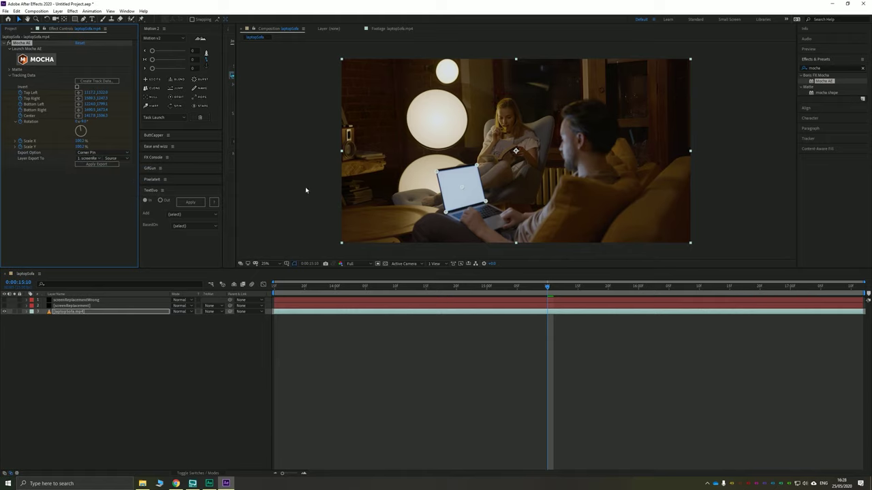
pyautogui.click(96, 164)
# Show the screenReplacementWrong layer and play the footage to examine how the pinned solid follows the laptop
pyautogui.moveTo(274, 287); pyautogui.dragTo(384, 287)
pyautogui.click(130, 331)
pyautogui.click(70, 300)
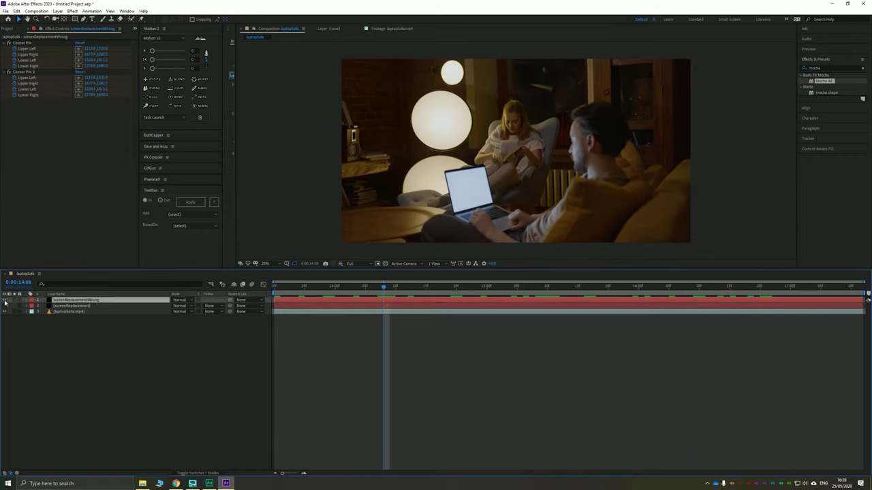
pyautogui.click(5, 301)
pyautogui.press('space')
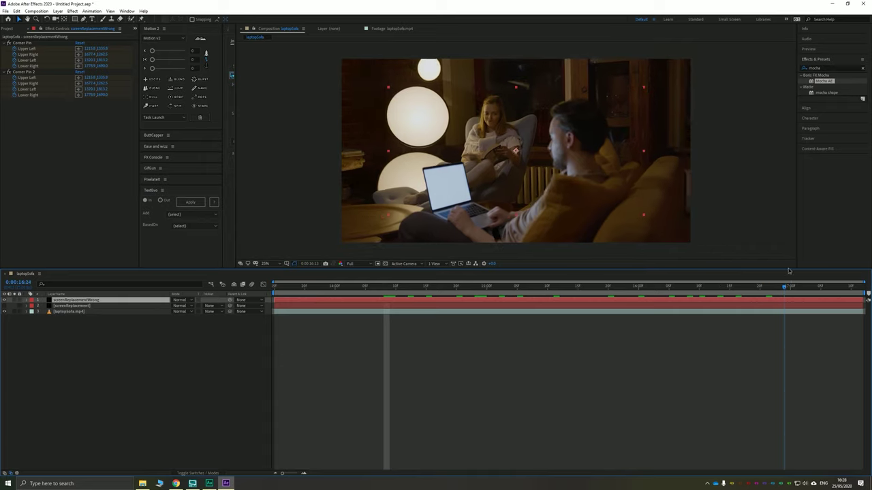
# Try to move the screenReplacementWrong solid onto the laptop screen and undo the move
pyautogui.scroll(-1, 551, 178)
pyautogui.moveTo(489, 168); pyautogui.dragTo(469, 140)
pyautogui.press('Return')
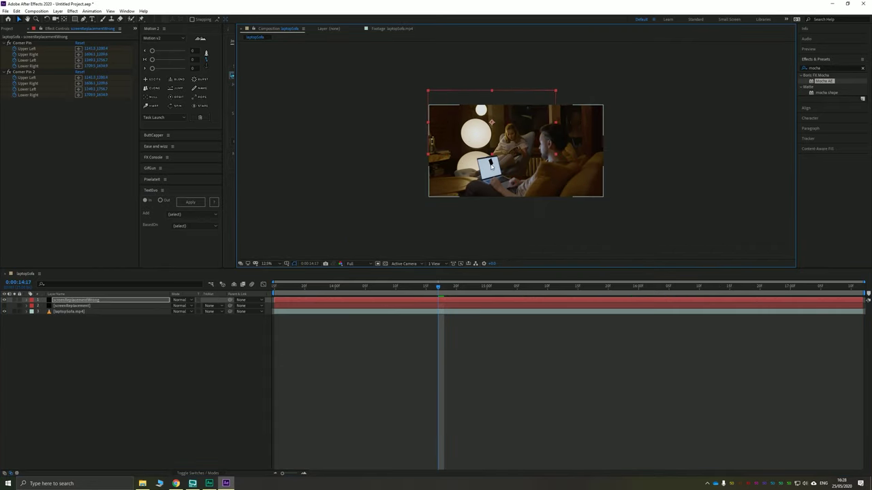
pyautogui.press('Return')
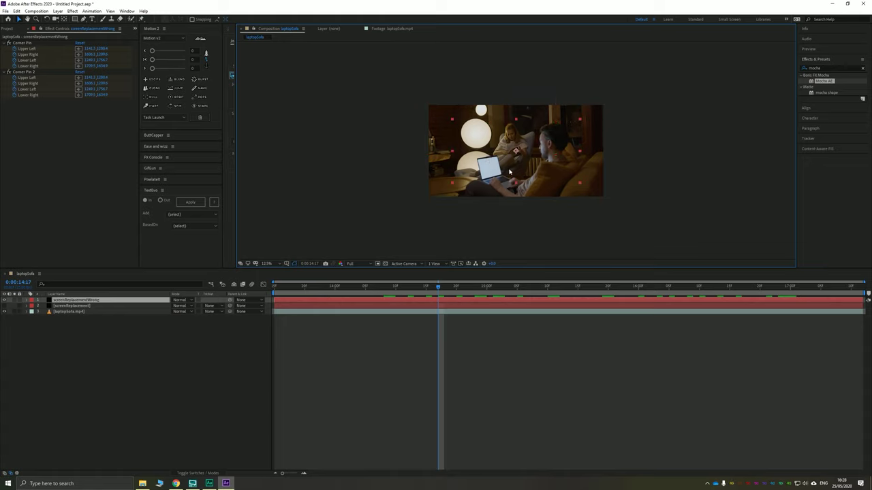
# Inspect the pinned solid's position up to 0:00:15:03 and delete the screenReplacementWrong layer
pyautogui.scroll(4, 510, 173)
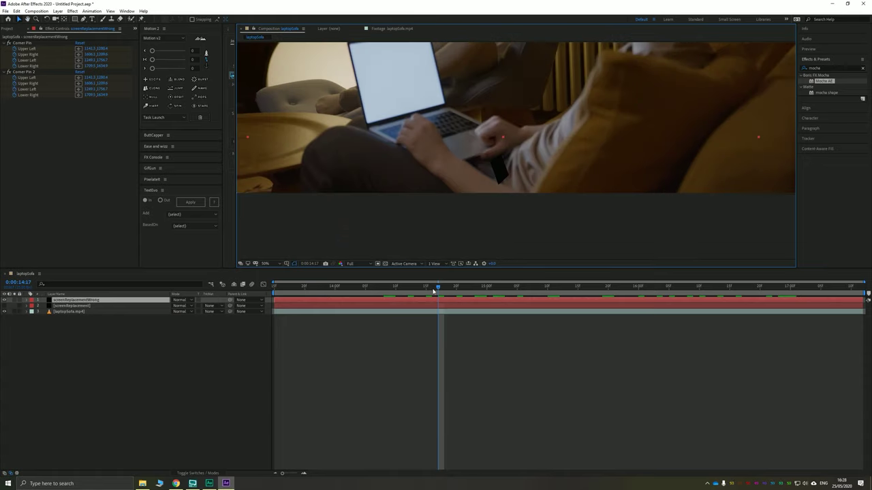
pyautogui.moveTo(433, 291); pyautogui.dragTo(504, 290)
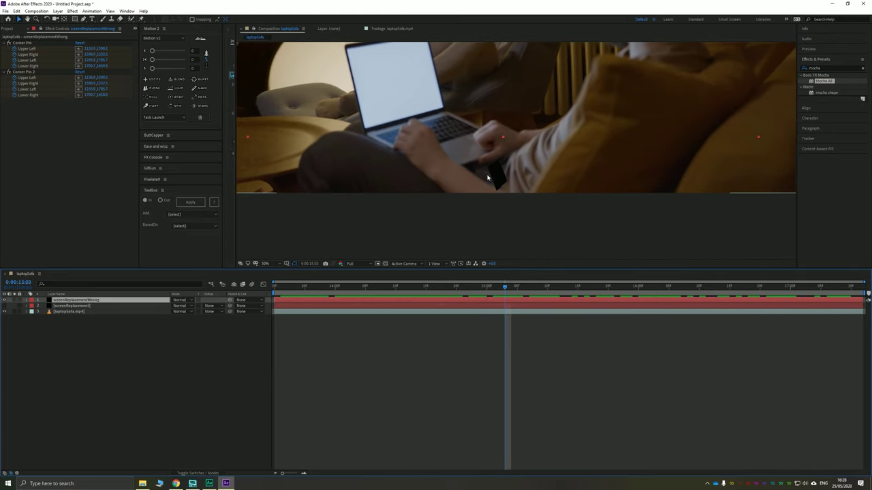
pyautogui.scroll(-2, 502, 180)
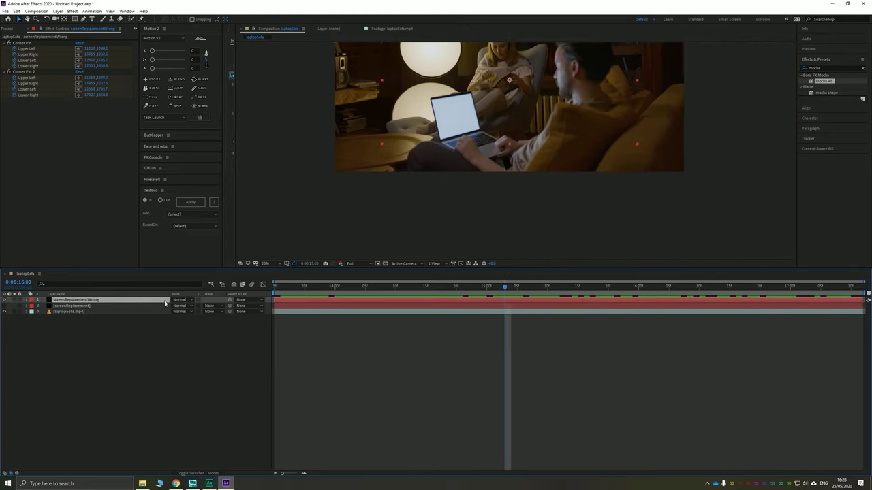
pyautogui.press('Delete')
# Choose the screenReplacement layer as the export target for the laptop's Corner Pin tracking data
pyautogui.click(85, 159)
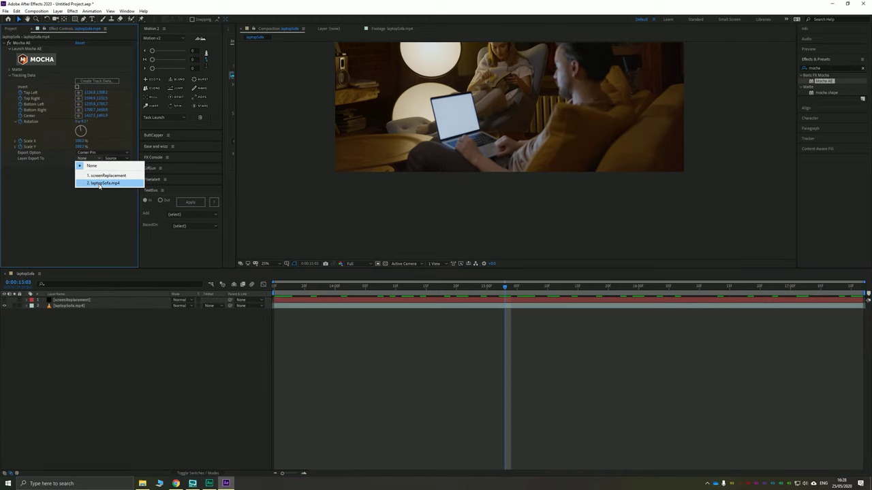
pyautogui.click(107, 175)
pyautogui.press('h')
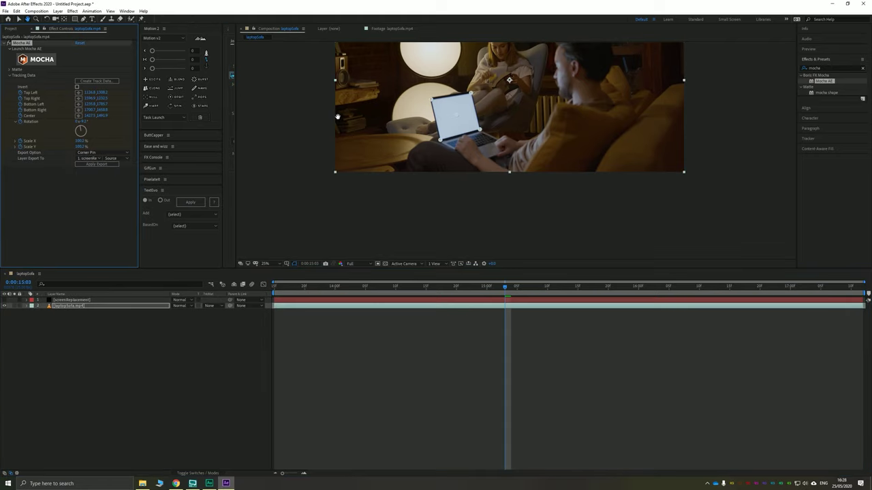
pyautogui.rightClick(335, 115)
pyautogui.click(308, 146)
pyautogui.moveTo(308, 120); pyautogui.dragTo(296, 189)
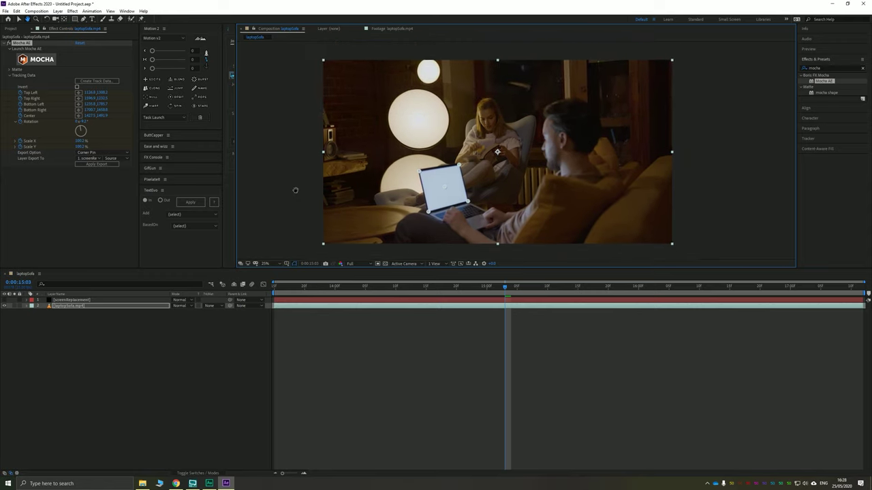
pyautogui.press('v')
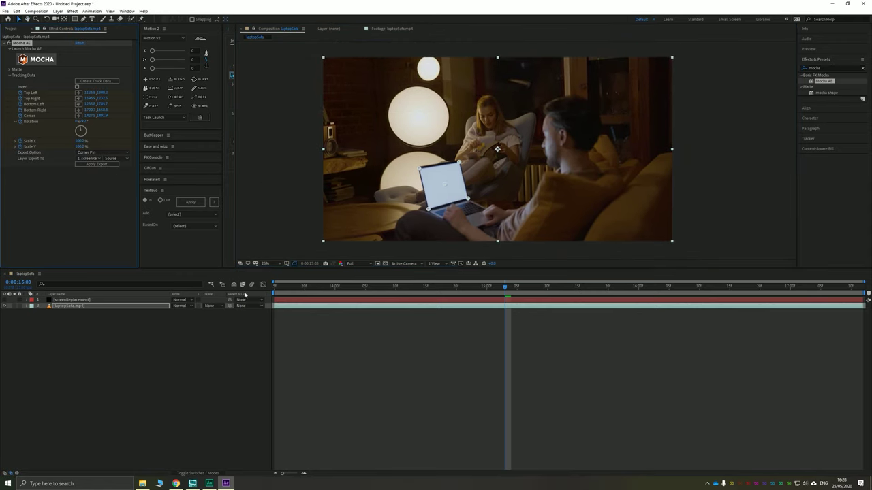
# Show the screenReplacement layer, play the footage to check how it follows the laptop, and go to 0:00:14:14
pyautogui.click(5, 299)
pyautogui.press('space')
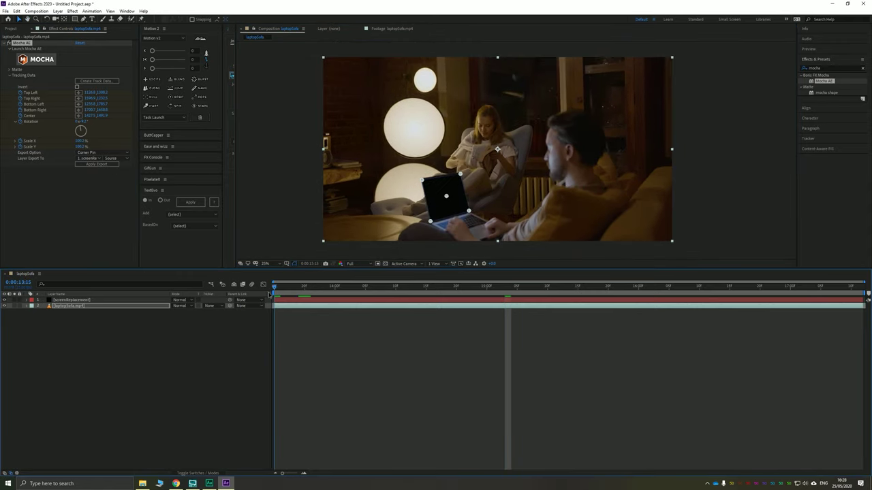
pyautogui.click(421, 284)
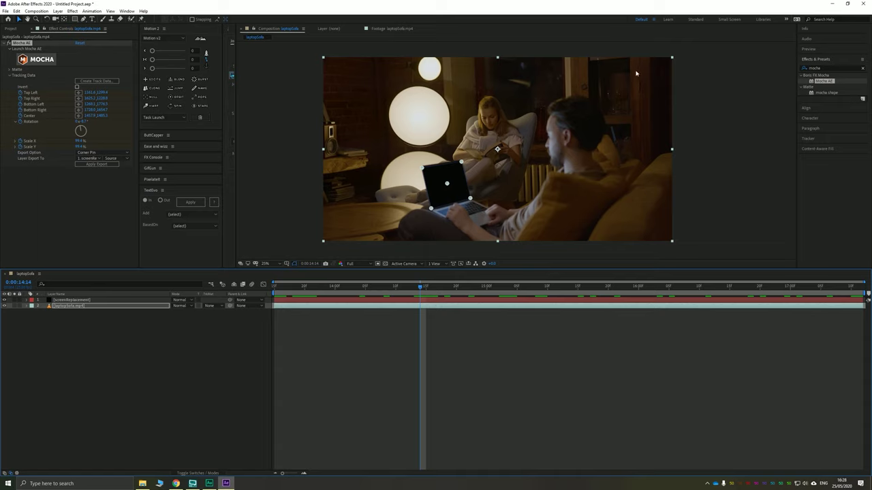
# Pre-compose the screenReplacement layer, leaving its Corner Pin attributes in the laptopSofa composition
pyautogui.click(121, 356)
pyautogui.click(87, 299)
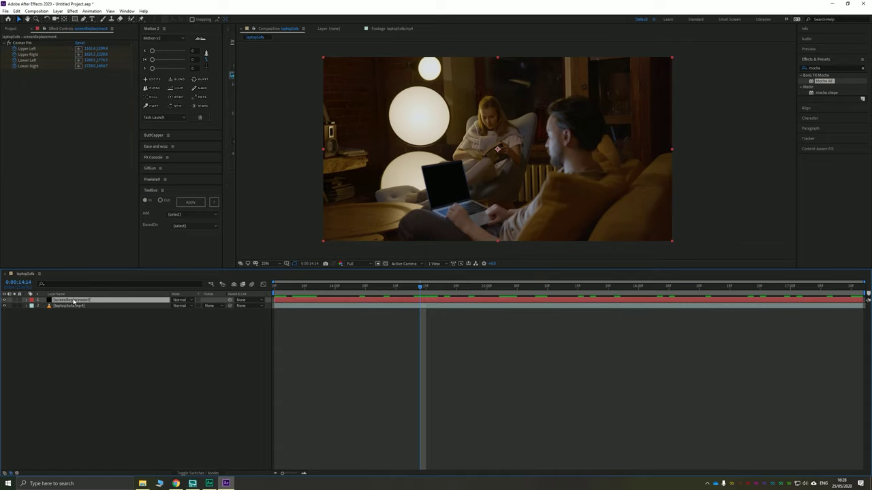
pyautogui.rightClick(73, 301)
pyautogui.click(97, 262)
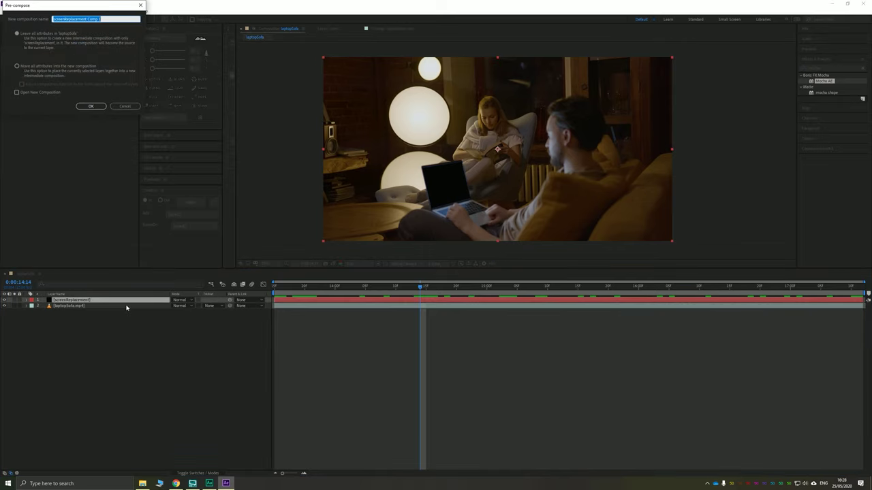
pyautogui.press('Return')
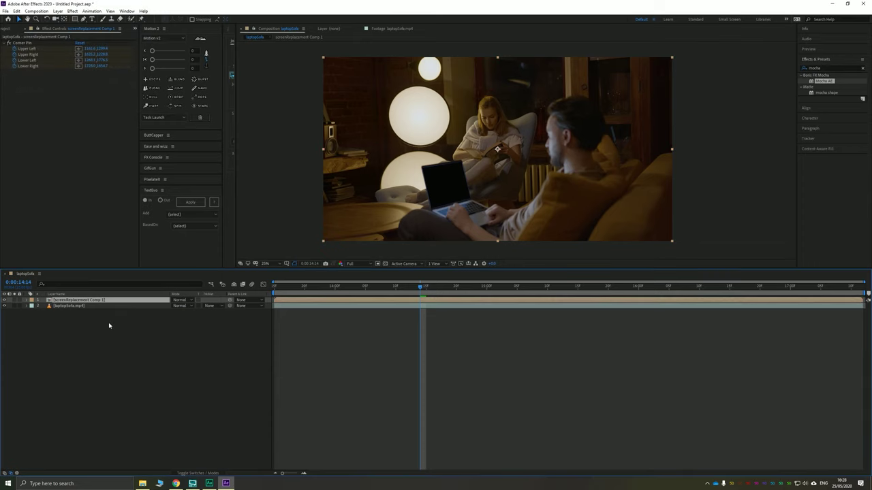
# Add a 1600 × 1000 px solid inside the screenReplacement pre-composition
pyautogui.doubleClick(51, 302)
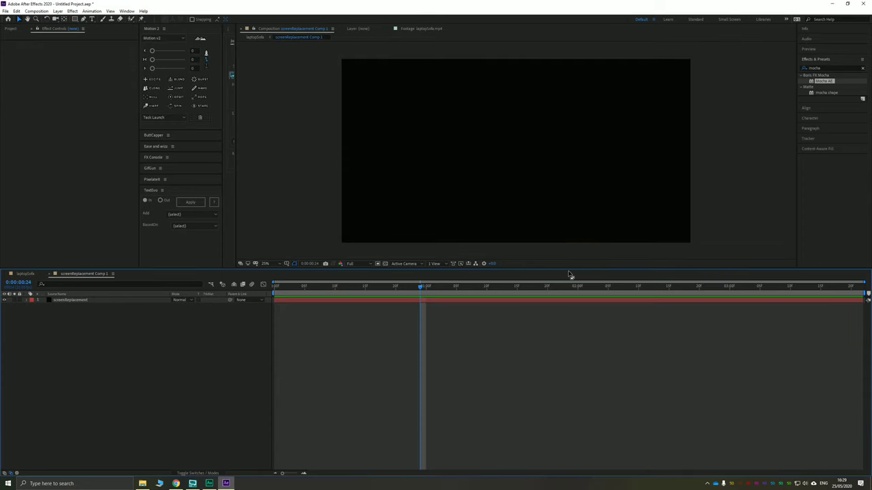
pyautogui.click(58, 11)
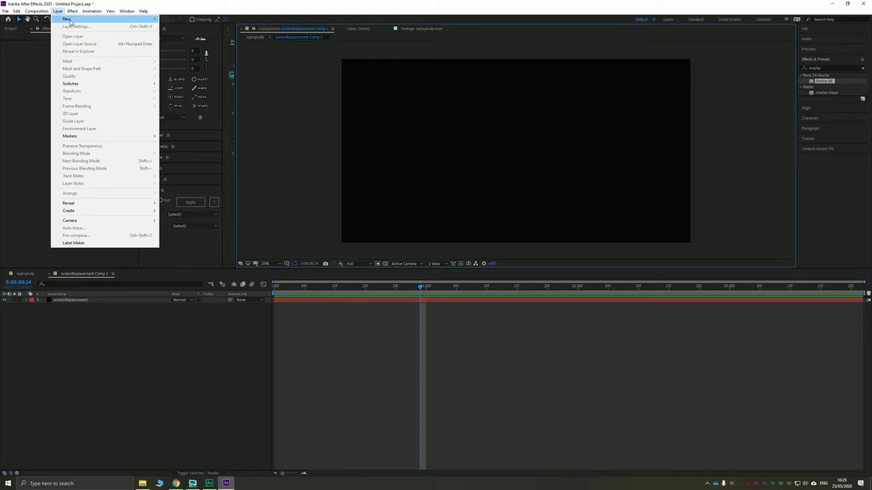
pyautogui.click(175, 26)
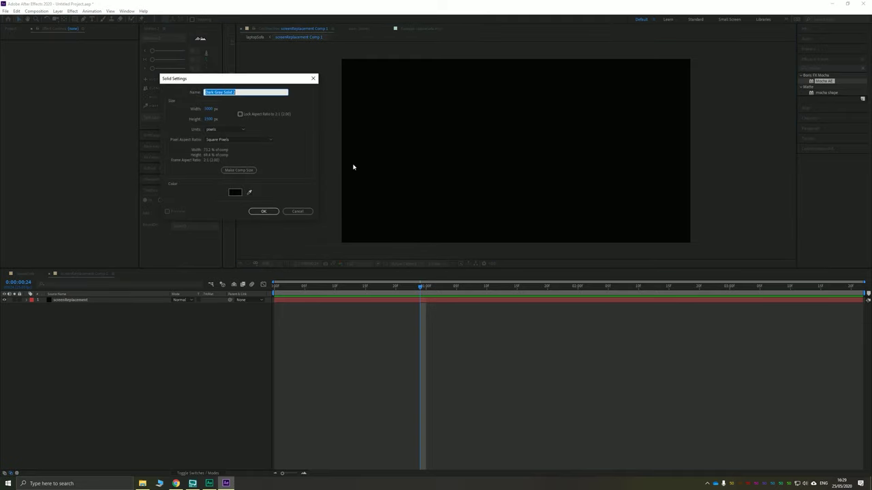
pyautogui.click(210, 109)
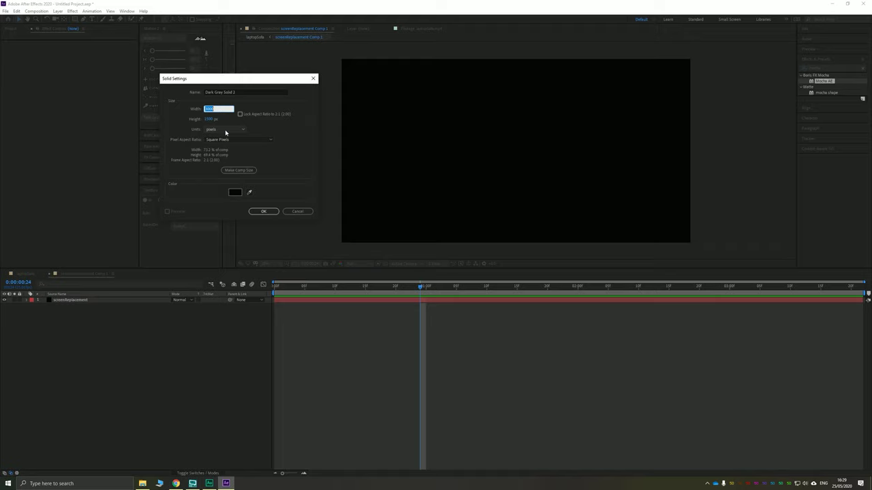
pyautogui.write('1600')
pyautogui.write('1000')
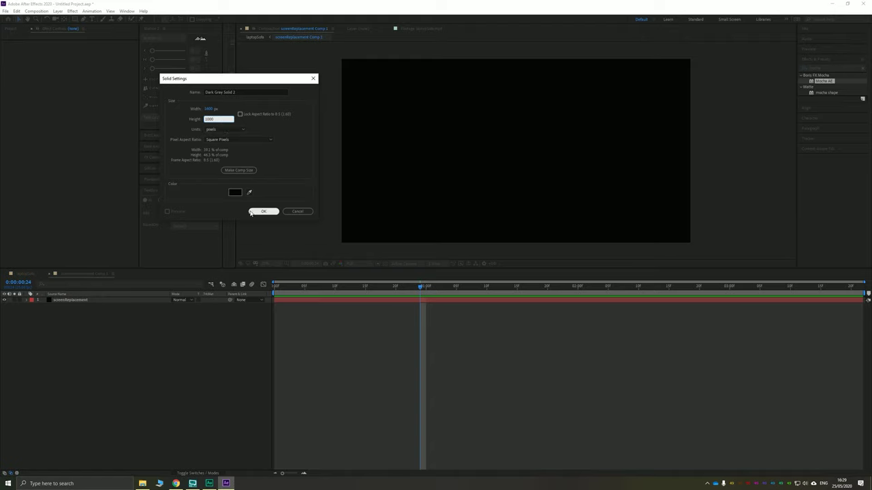
pyautogui.click(253, 212)
# Pre-compose the new solid as screenContent, leaving its attributes in the current composition
pyautogui.rightClick(60, 300)
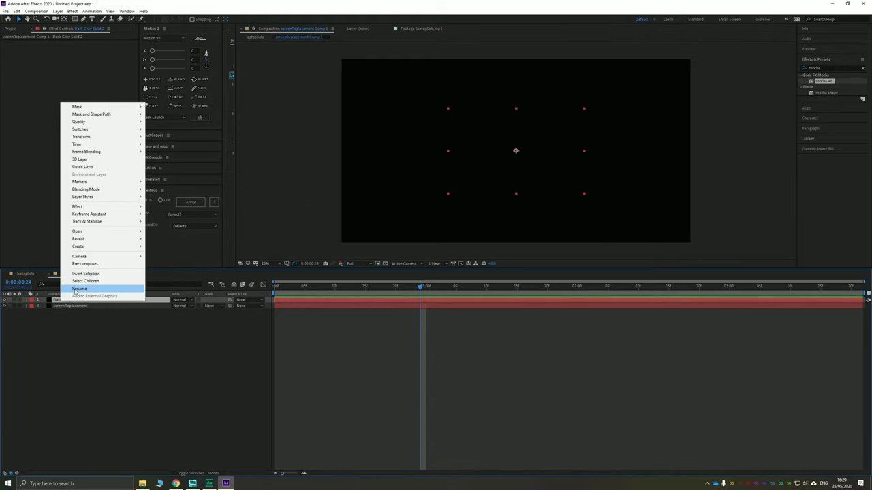
pyautogui.click(85, 263)
pyautogui.write('screen')
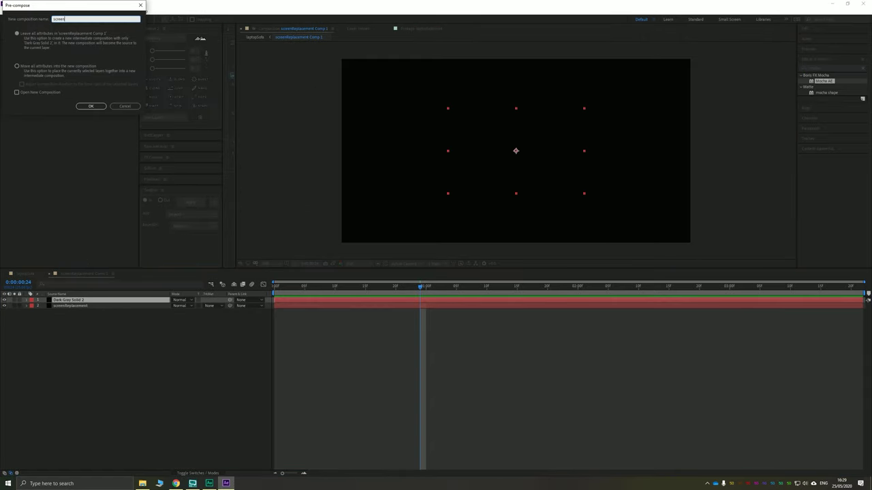
pyautogui.write('Content')
pyautogui.press('Return')
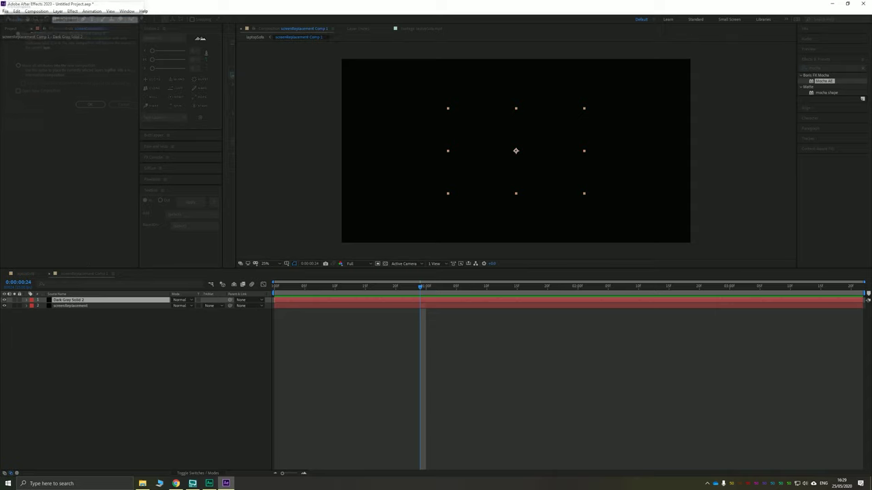
# Check the frame of the screenContent composition and stretch the screenContent layer to fill the whole screenReplacement Comp 1 frame
pyautogui.doubleClick(448, 111)
pyautogui.click(76, 273)
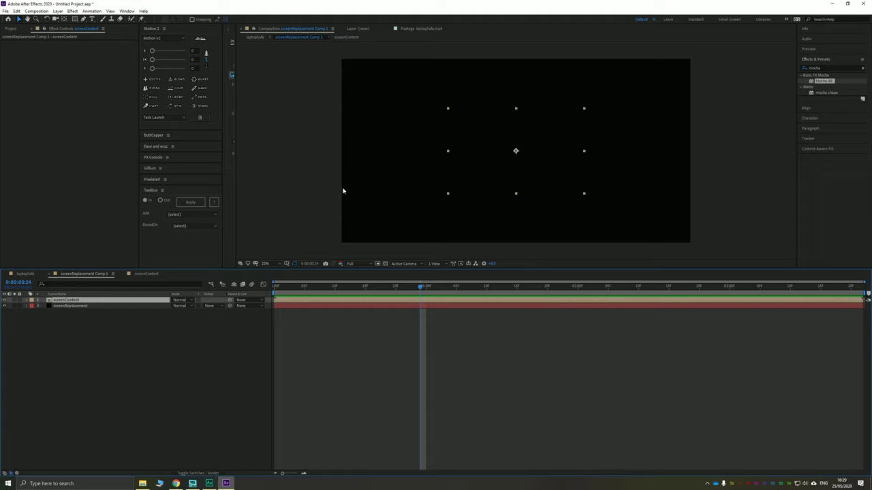
pyautogui.doubleClick(450, 111)
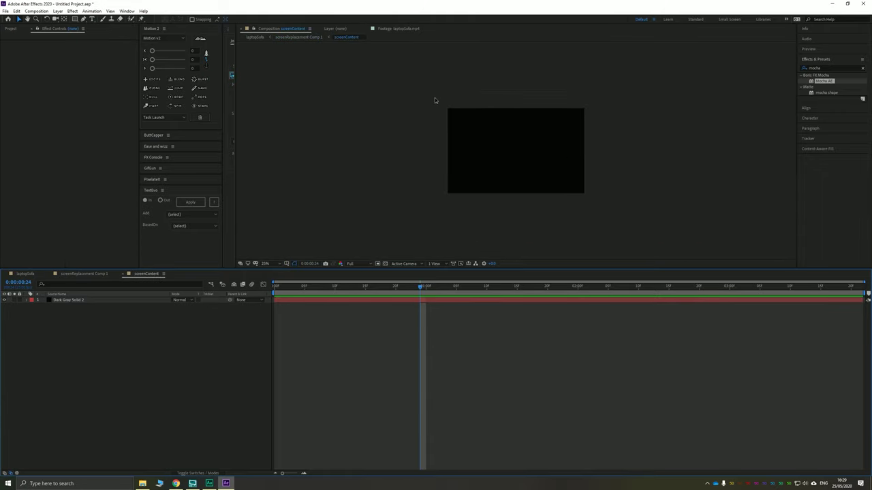
pyautogui.click(88, 274)
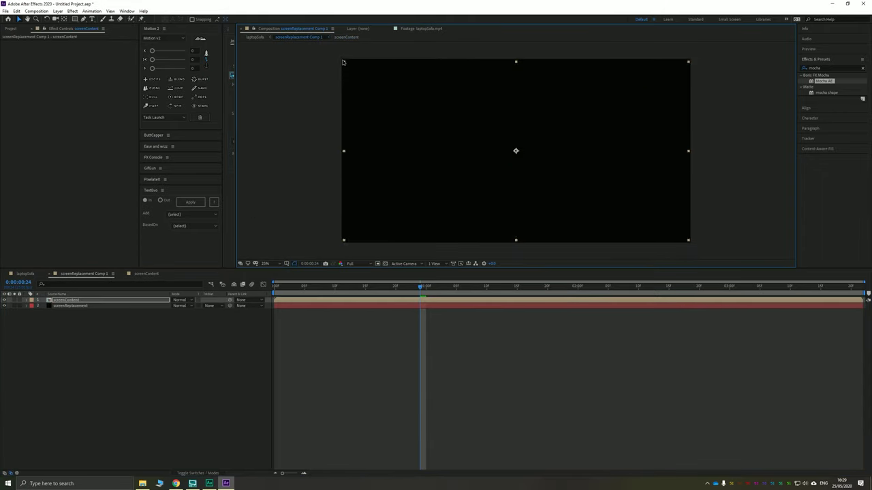
pyautogui.moveTo(342, 62); pyautogui.dragTo(341, 60)
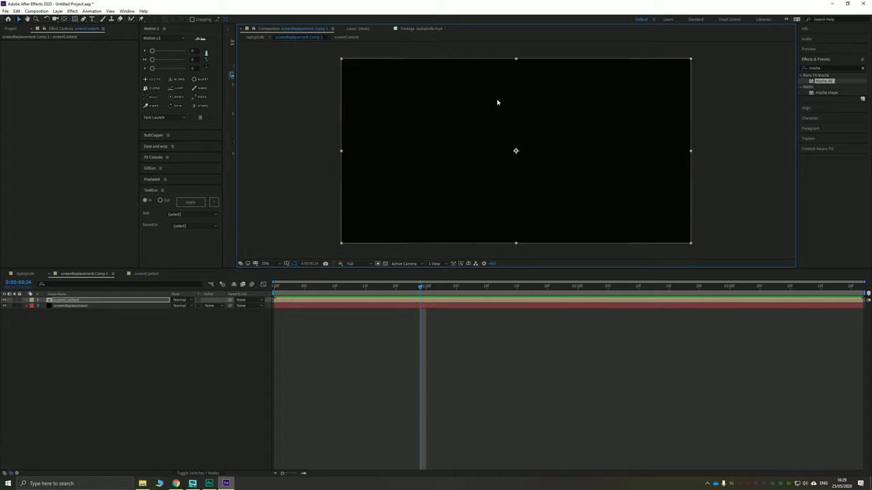
# Add the text "distort" to the screenContent composition
pyautogui.doubleClick(49, 301)
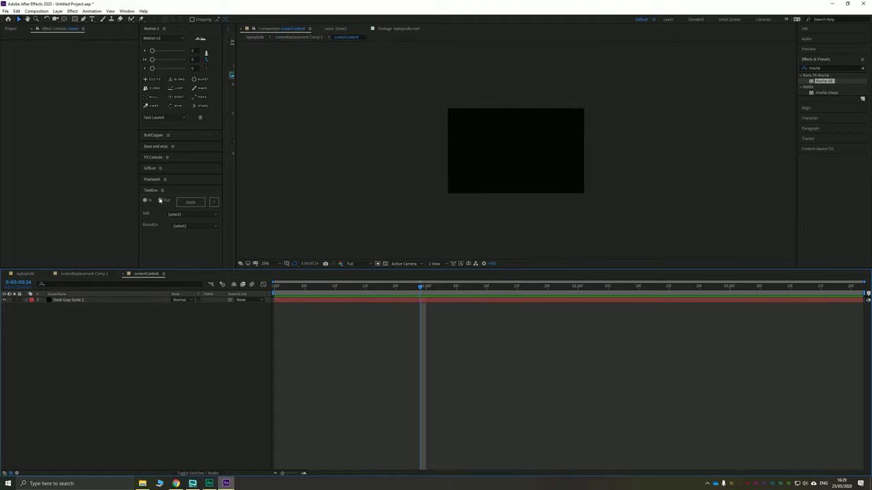
pyautogui.click(92, 18)
pyautogui.click(455, 132)
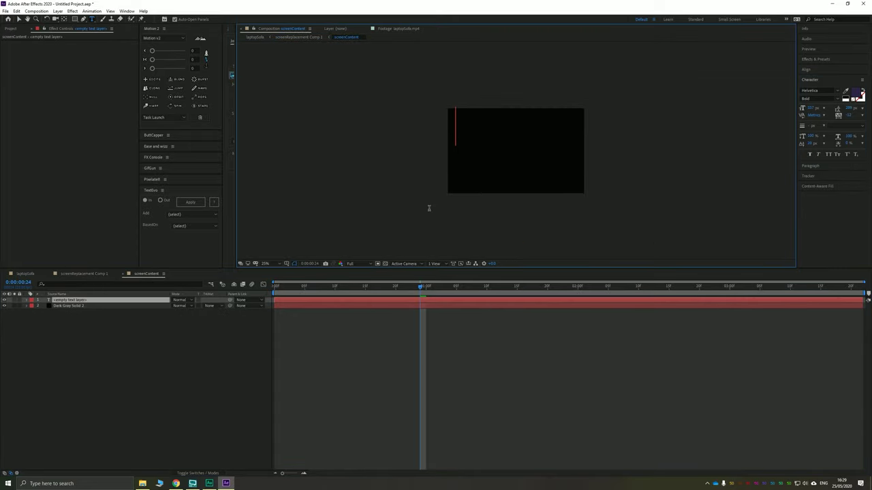
pyautogui.write('distort')
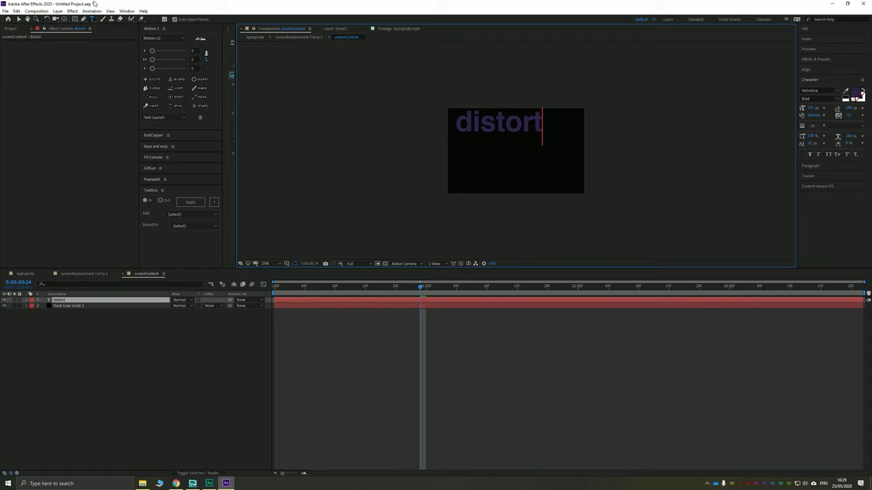
pyautogui.click(19, 19)
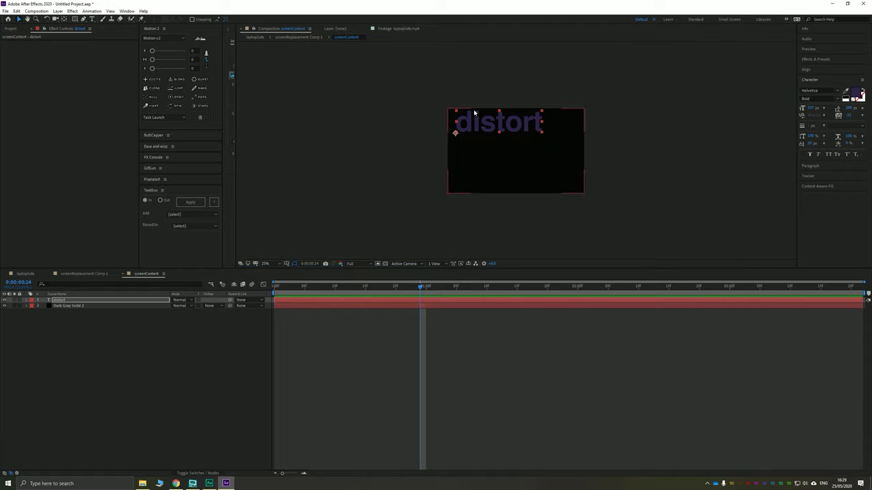
# Move the "distort" text to about the centre of the solid and select the solid behind it
pyautogui.moveTo(481, 130); pyautogui.dragTo(498, 156)
pyautogui.doubleClick(497, 156)
pyautogui.hotkey('ctrl', 't')
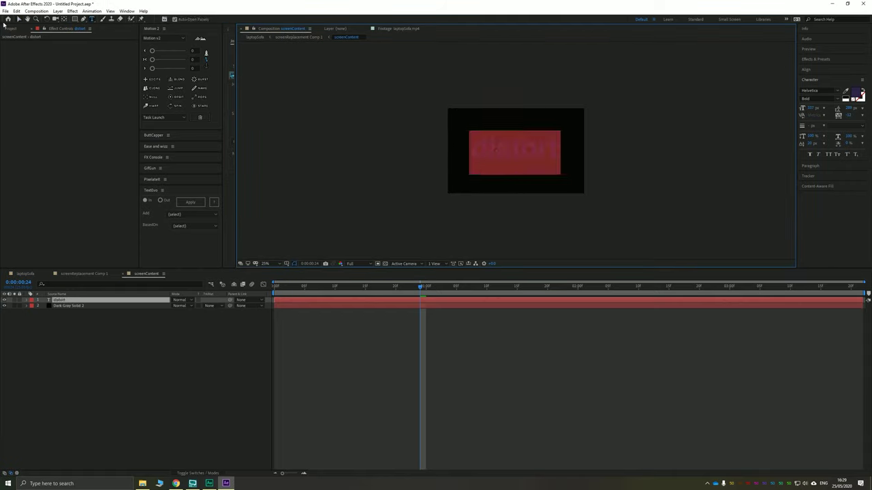
pyautogui.click(18, 19)
pyautogui.click(464, 141)
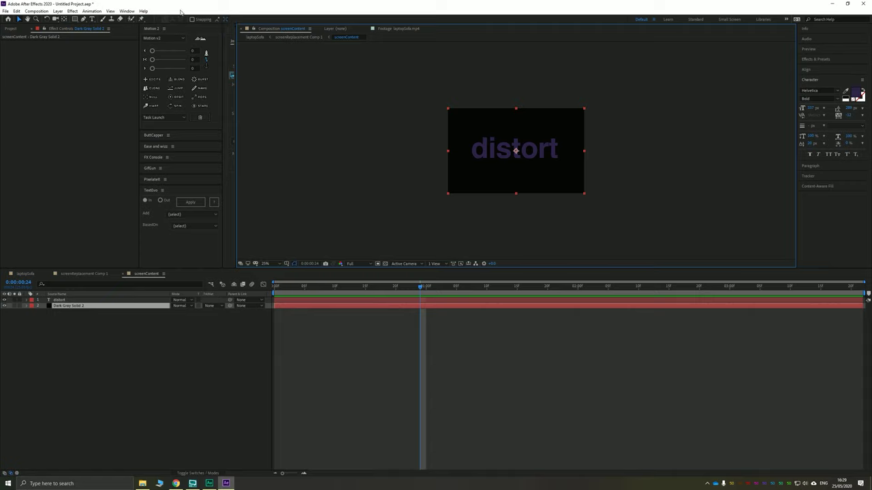
# Apply a Fill effect with a near-white colour to the solid behind the text
pyautogui.hotkey('ctrl', 'space')
pyautogui.write('fill')
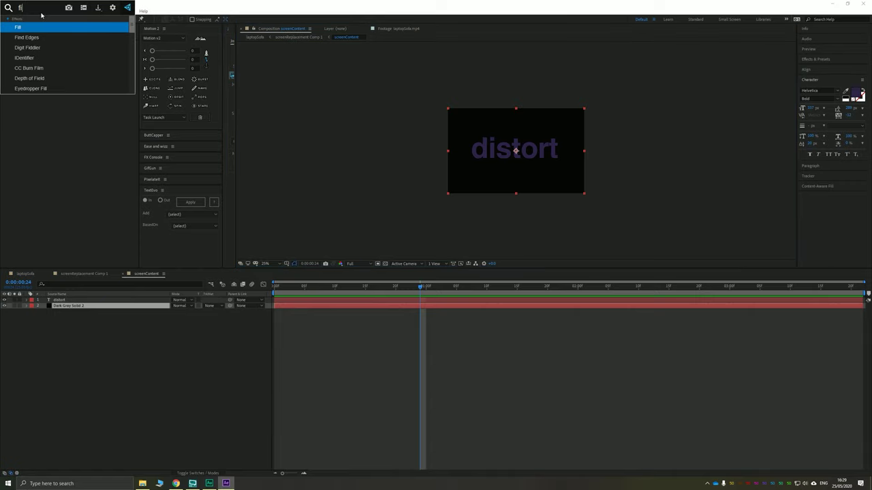
pyautogui.press('Return')
pyautogui.click(79, 60)
pyautogui.click(9, 19)
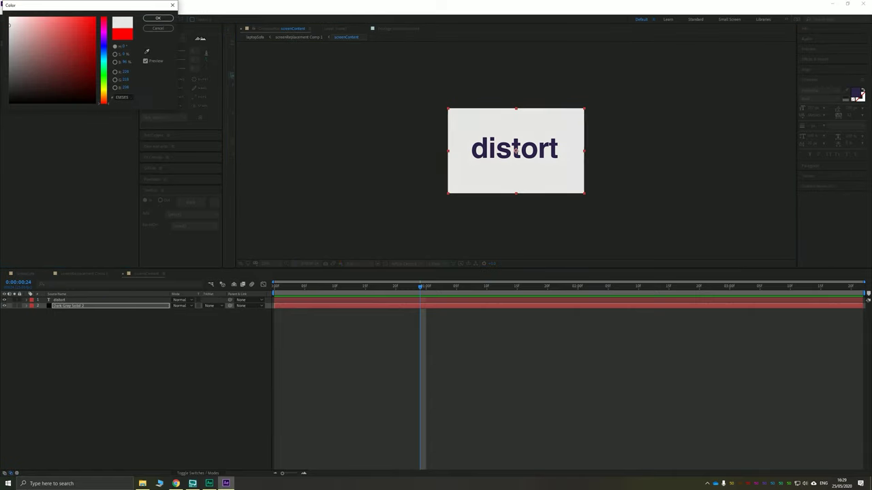
pyautogui.click(158, 18)
pyautogui.click(347, 171)
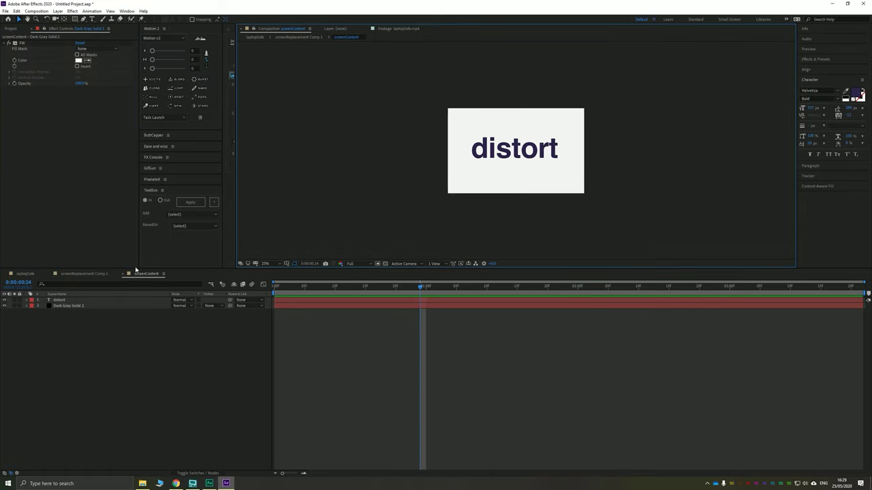
# Compare how the text appears in the screenReplacement Comp 1, screenContent and laptopSofa compositions
pyautogui.click(98, 275)
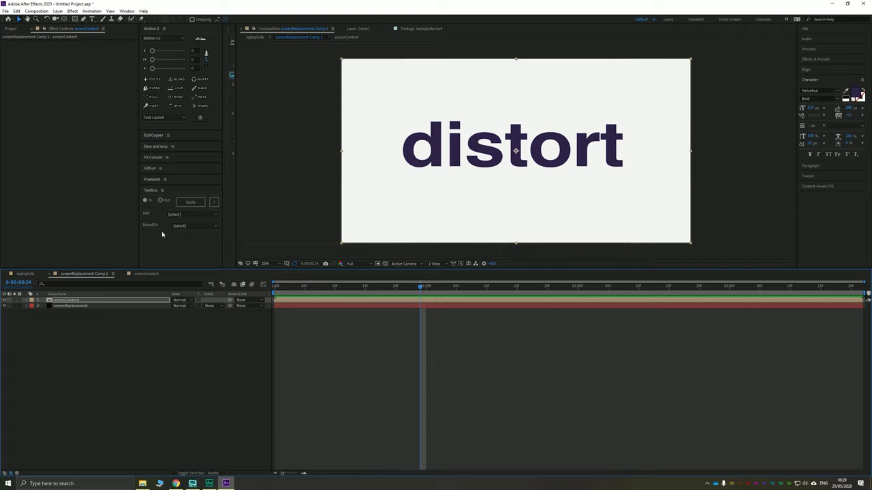
pyautogui.click(145, 274)
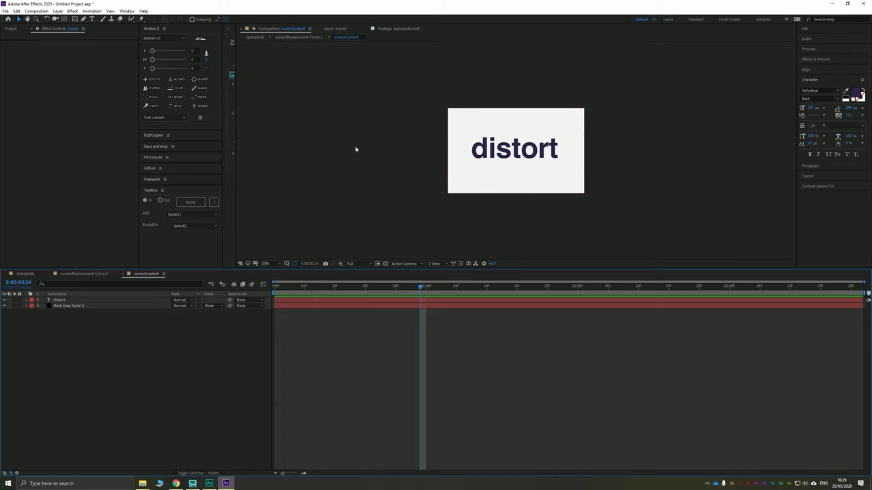
pyautogui.click(25, 274)
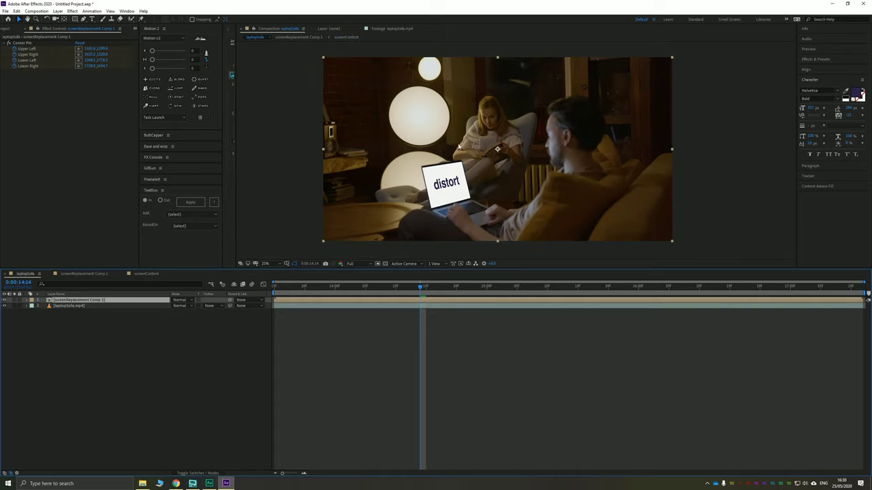
pyautogui.click(143, 274)
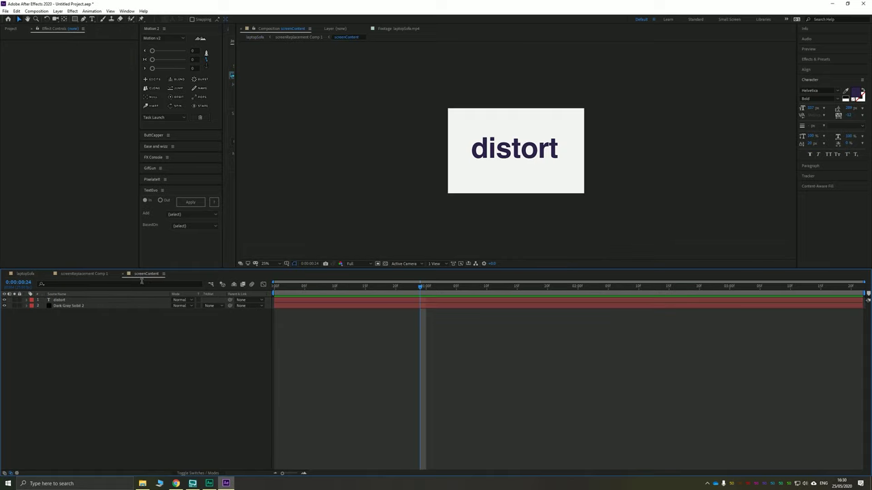
pyautogui.click(99, 274)
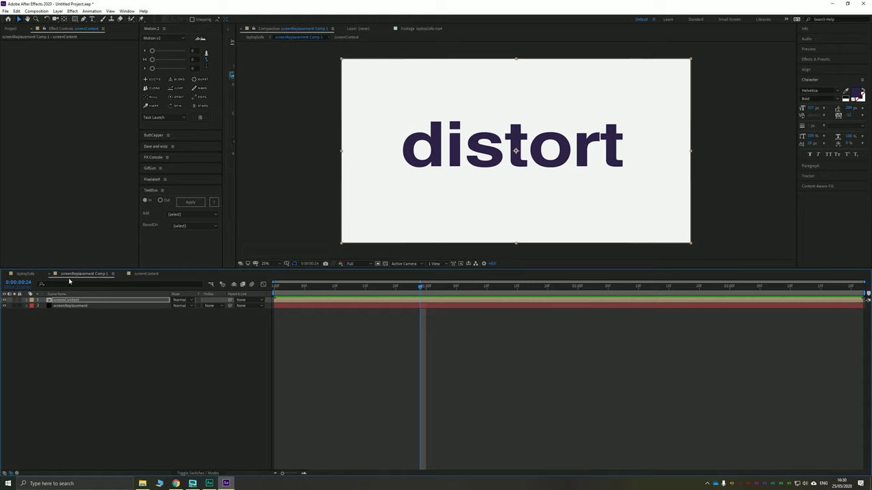
pyautogui.click(26, 273)
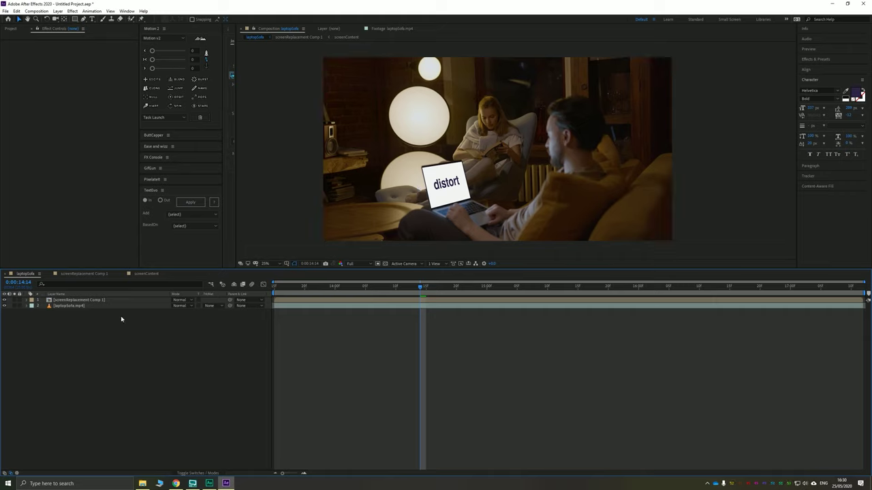
# Set the blending mode of the screenReplacement Comp 1 layer over the laptop footage to Multiply
pyautogui.click(495, 216)
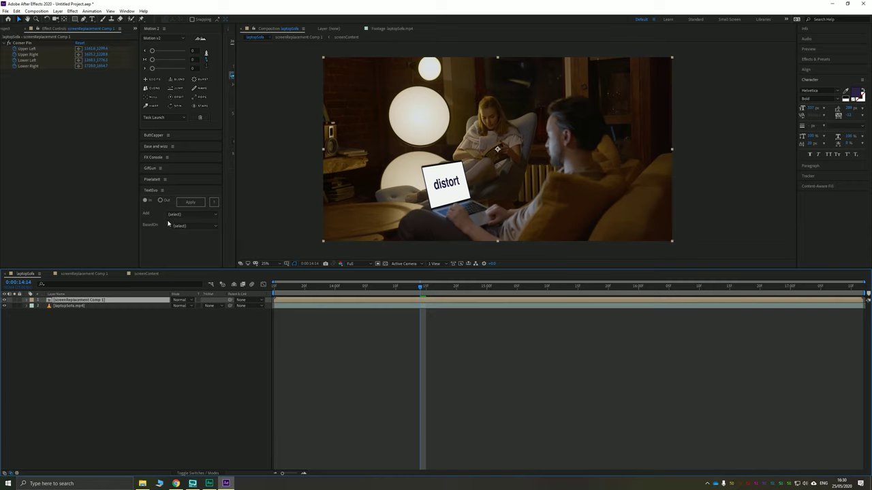
pyautogui.click(183, 300)
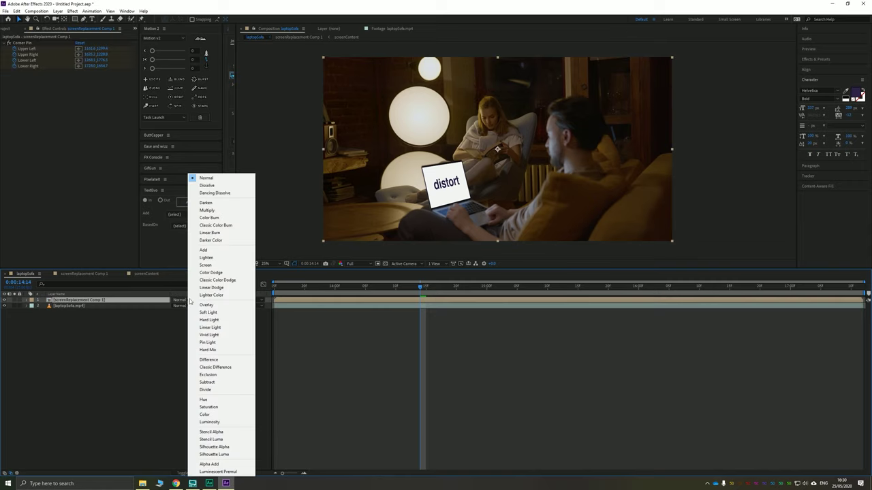
pyautogui.click(206, 210)
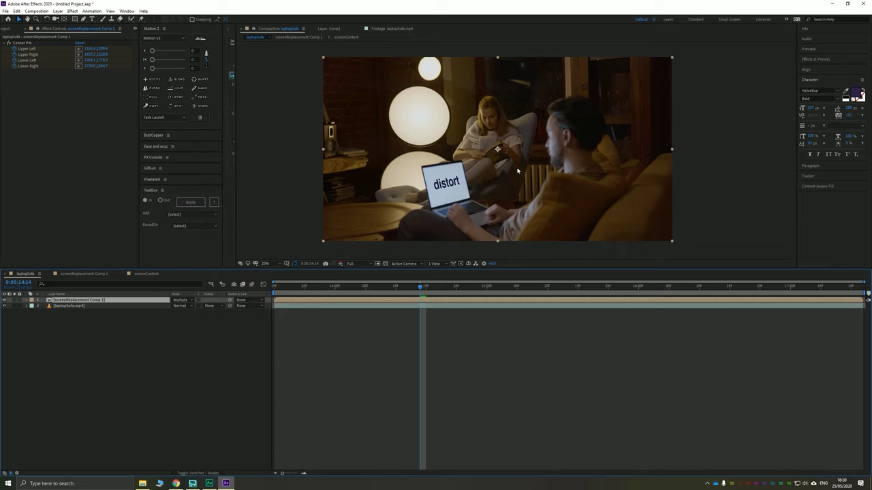
# Try the Soft Light and Screen blending modes on the screenReplacement Comp 1 layer and set it to Normal
pyautogui.scroll(3, 463, 195)
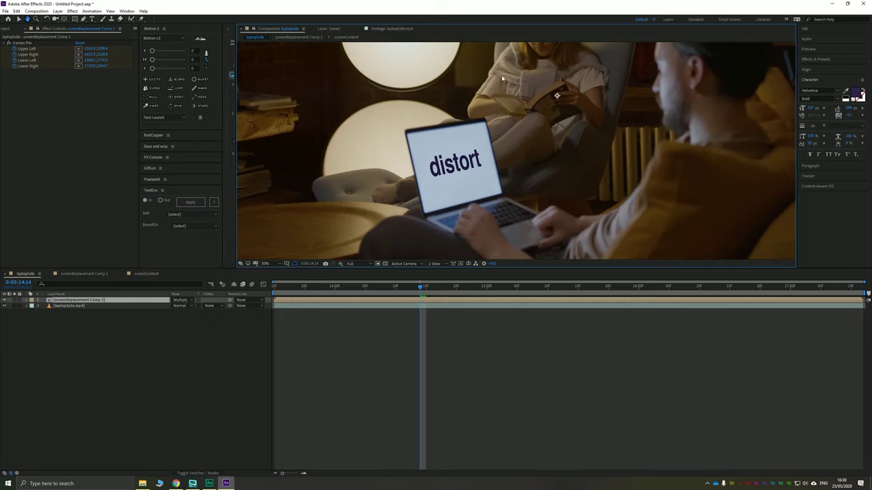
pyautogui.moveTo(393, 290)
pyautogui.mouseDown()
pyautogui.moveTo(549, 287)
pyautogui.moveTo(329, 288)
pyautogui.moveTo(376, 289)
pyautogui.mouseUp()
pyautogui.click(181, 300)
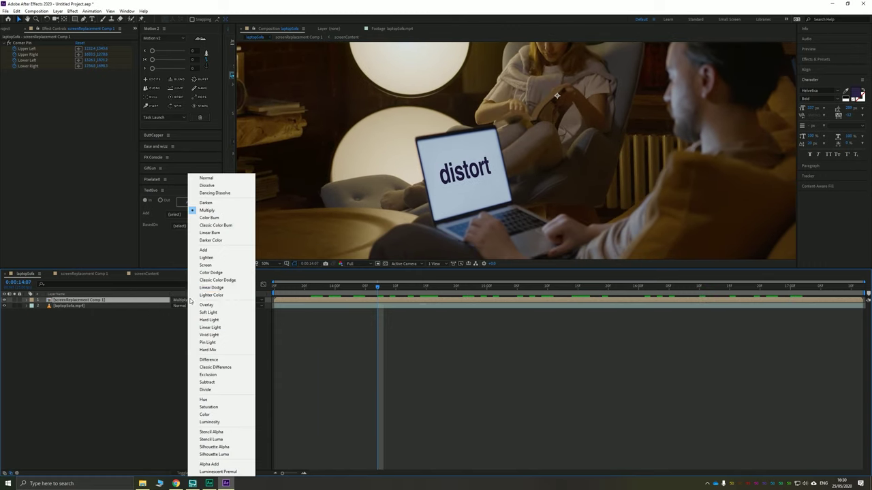
pyautogui.click(209, 312)
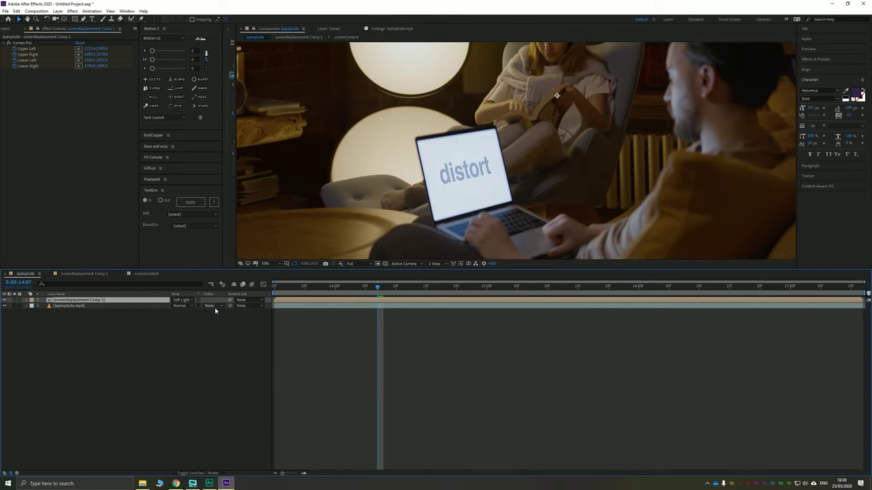
pyautogui.click(180, 300)
pyautogui.click(205, 265)
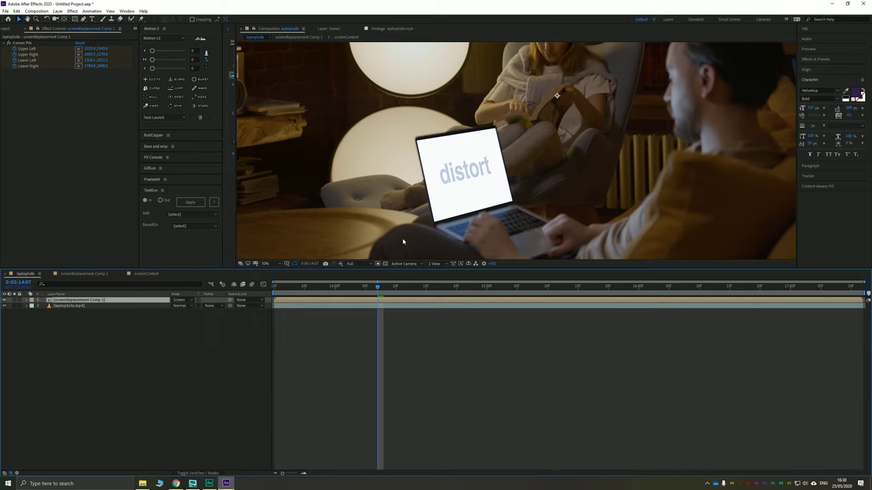
pyautogui.click(179, 300)
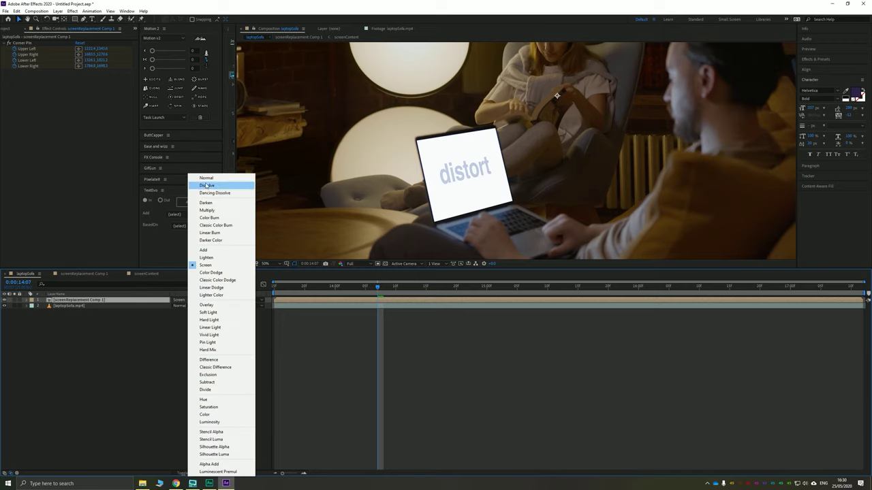
pyautogui.click(206, 177)
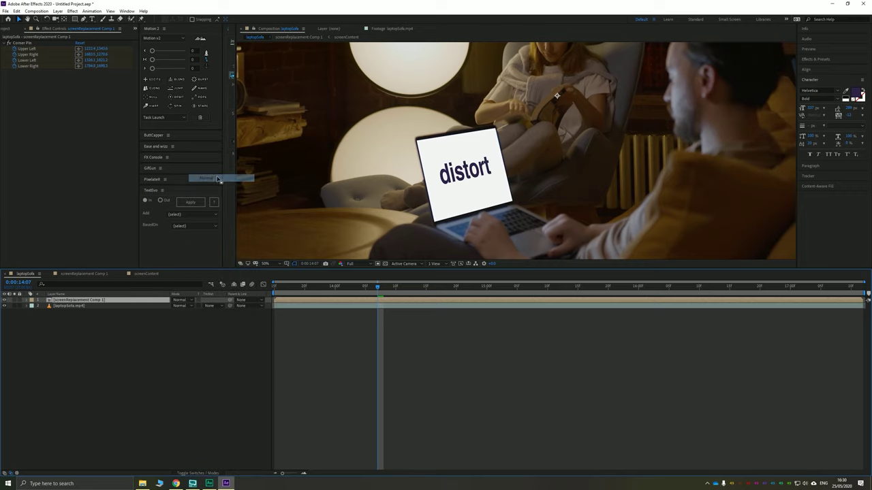
# Add a rectangular mask covering the full frame to the screenReplacement Comp 1 layer
pyautogui.click(77, 342)
pyautogui.click(78, 301)
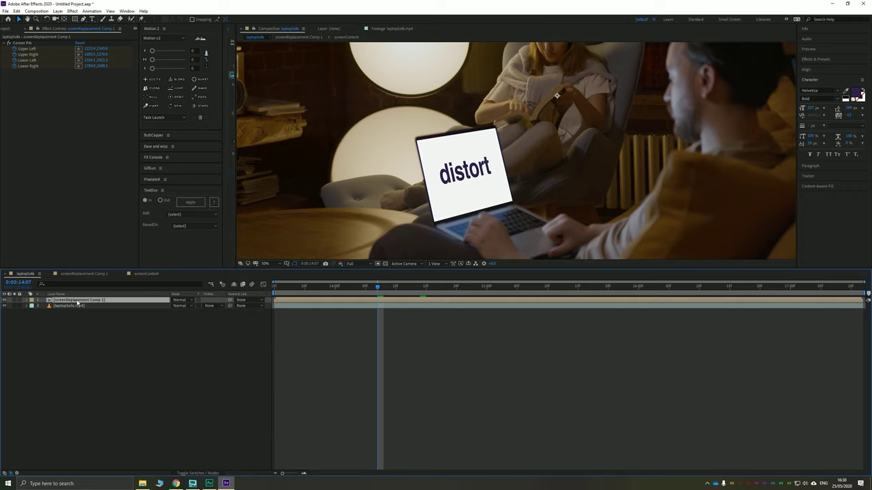
pyautogui.scroll(2, 431, 161)
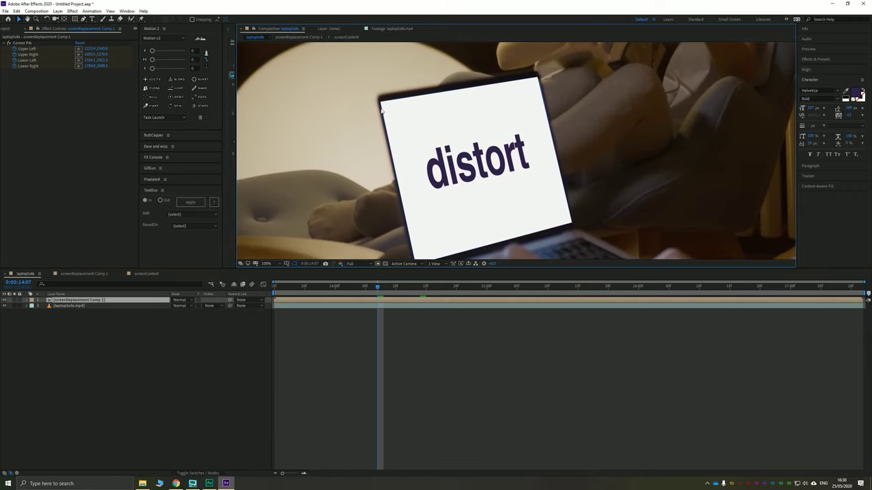
pyautogui.doubleClick(74, 19)
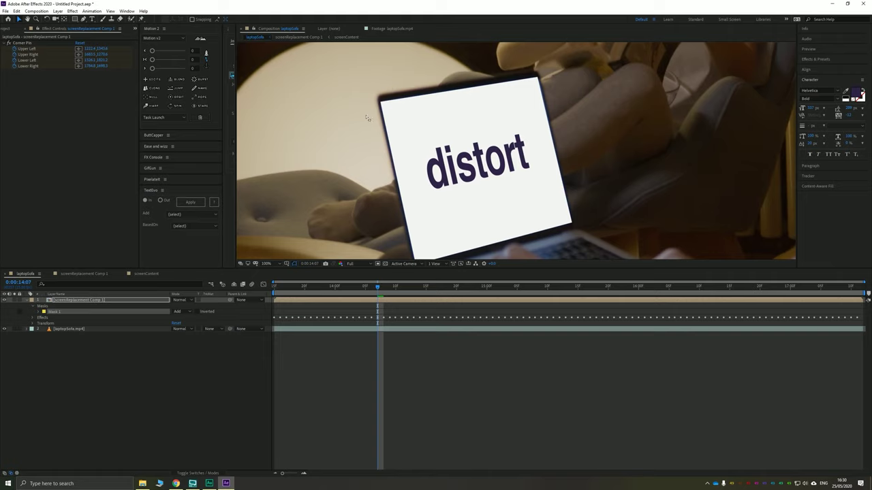
pyautogui.click(58, 314)
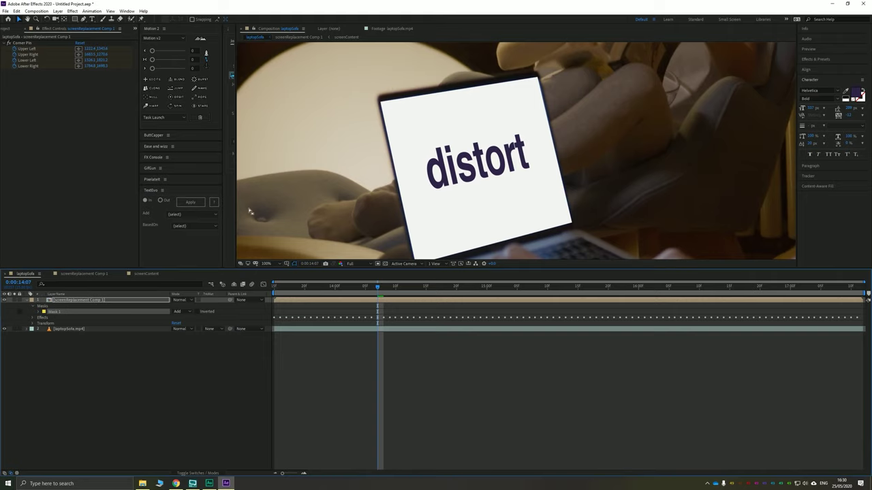
# Show the mask outline and layer controls in the composition view and centre the full frame
pyautogui.scroll(-4, 492, 173)
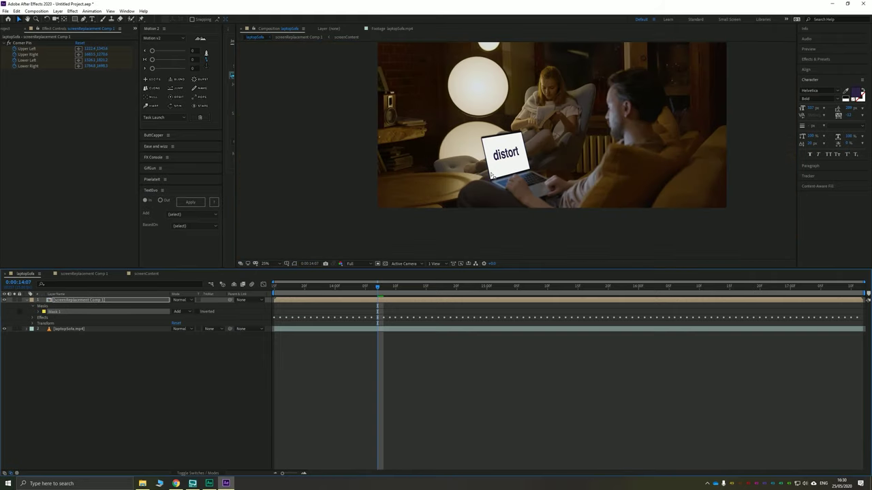
pyautogui.hotkey('ctrl', 'shift', 'h')
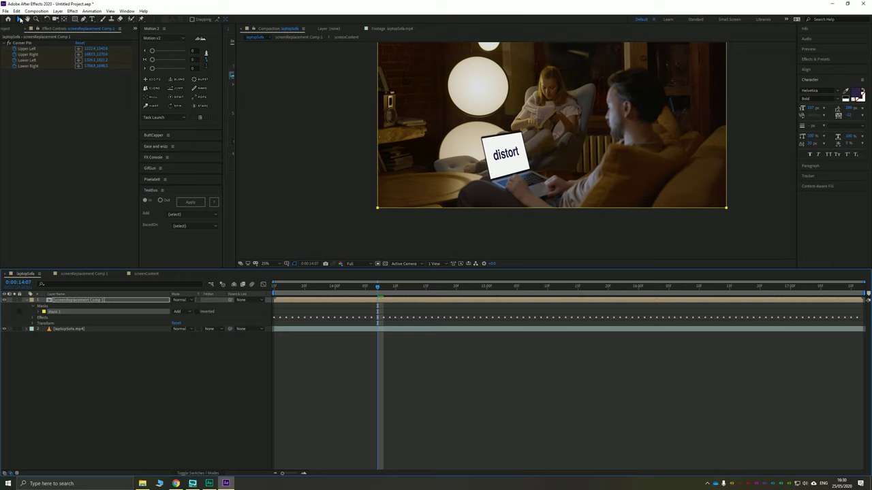
pyautogui.click(20, 19)
pyautogui.moveTo(534, 126); pyautogui.dragTo(478, 160)
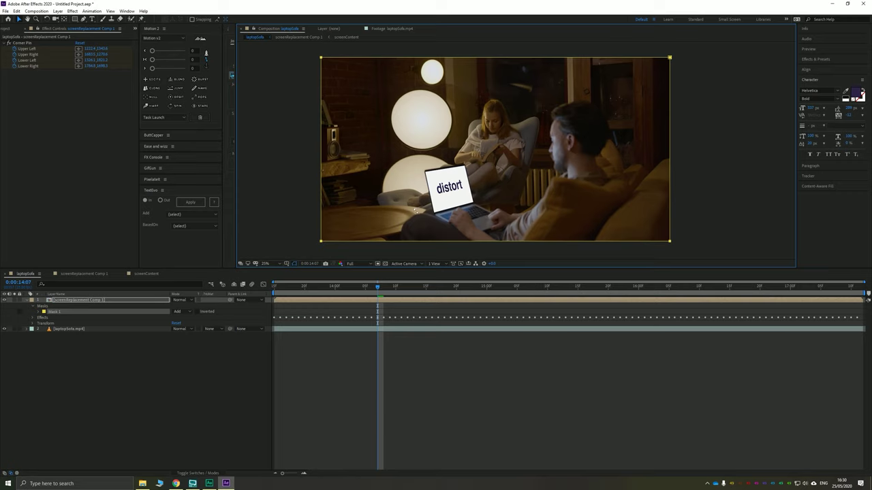
# Set the Mask Feather of the screenReplacement Comp 1 layer's mask to 30 pixels and inspect the laptop screen's edges
pyautogui.click(39, 312)
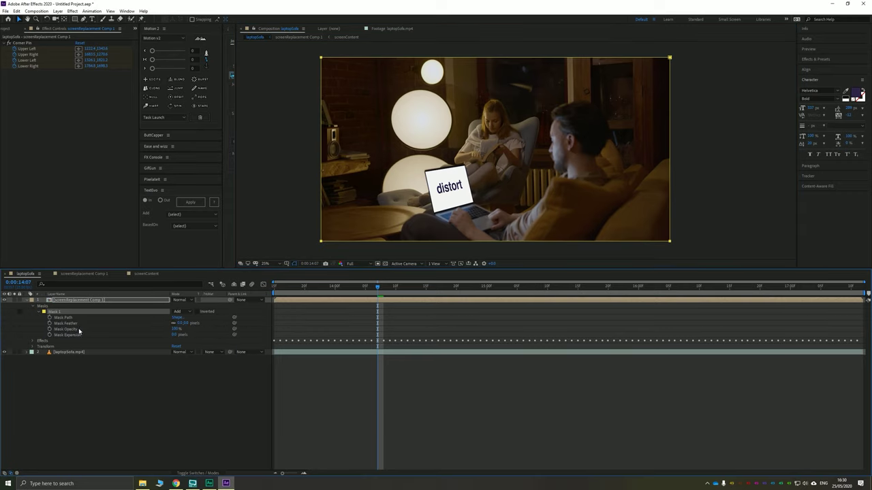
pyautogui.click(184, 323)
pyautogui.write('30')
pyautogui.press('Return')
pyautogui.scroll(3, 415, 200)
pyautogui.press('space')
pyautogui.moveTo(315, 226); pyautogui.dragTo(587, 107)
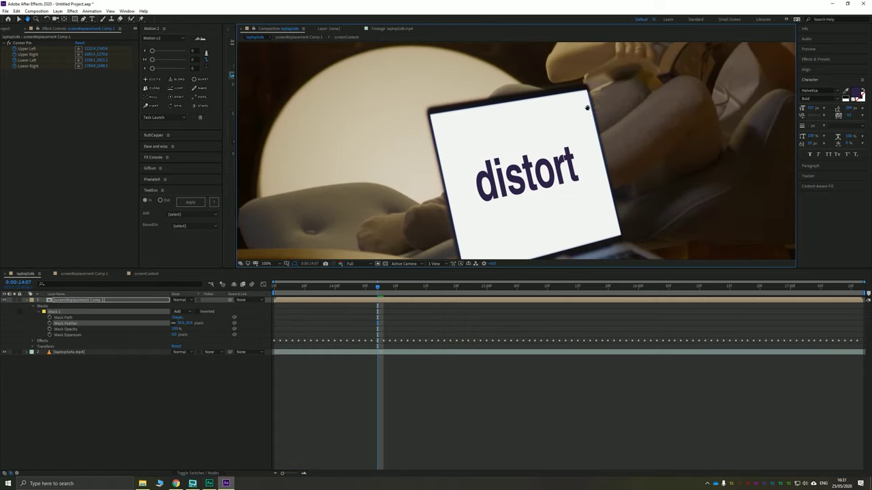
# Set the Mask Feather of the screenReplacement Comp 1 layer's mask to 70 pixels
pyautogui.scroll(2, 458, 132)
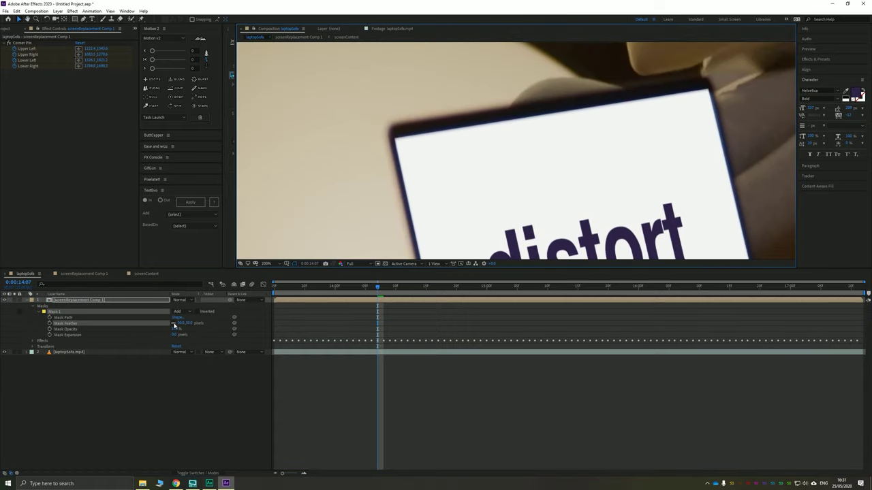
pyautogui.click(179, 323)
pyautogui.press('Return')
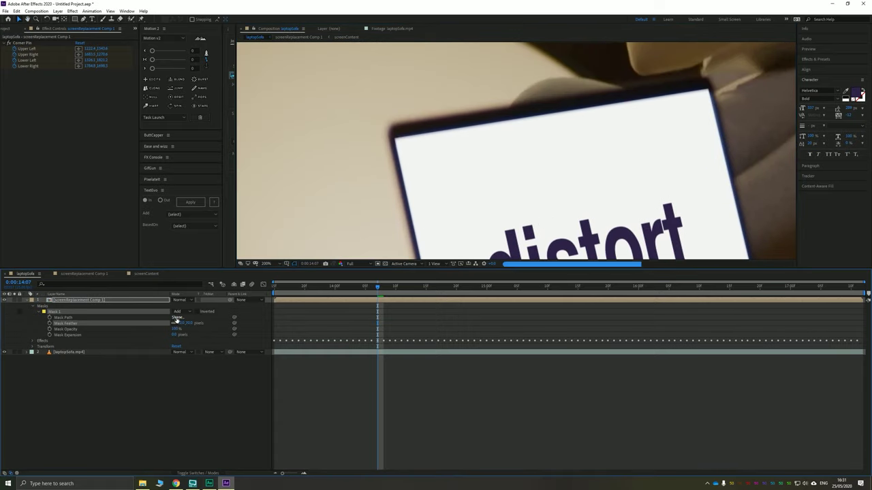
pyautogui.scroll(-2, 672, 164)
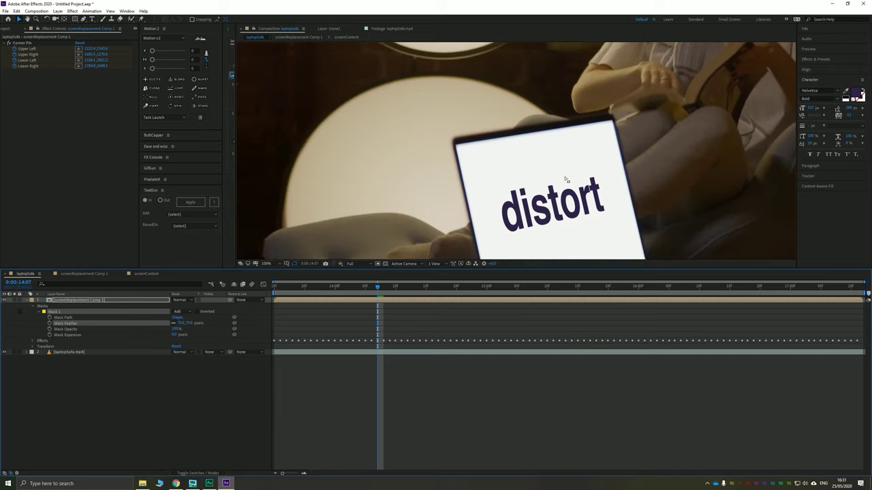
pyautogui.scroll(-2, 566, 179)
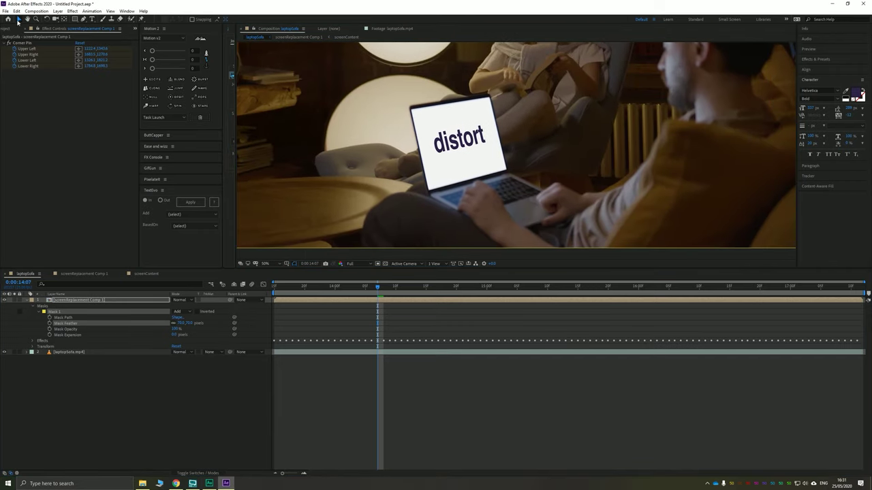
# Enable motion blur for the screenReplacement Comp 1 layer and for the laptopSofa composition
pyautogui.click(104, 431)
pyautogui.click(82, 301)
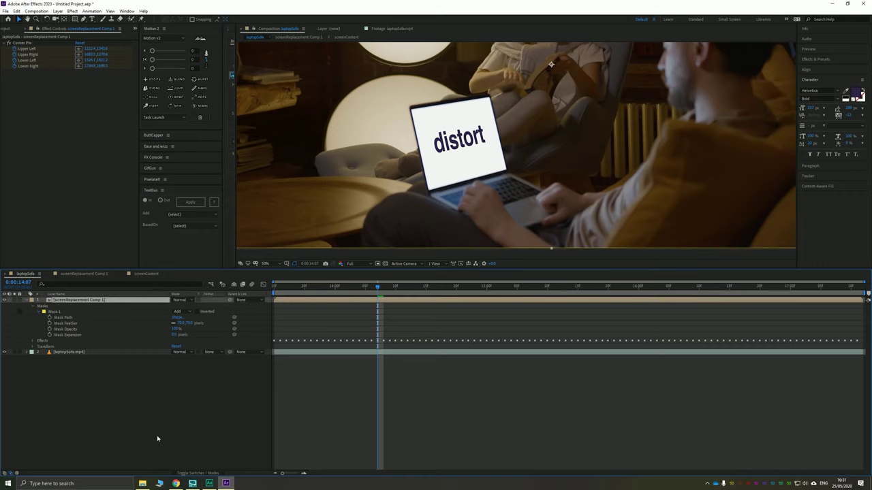
pyautogui.click(185, 474)
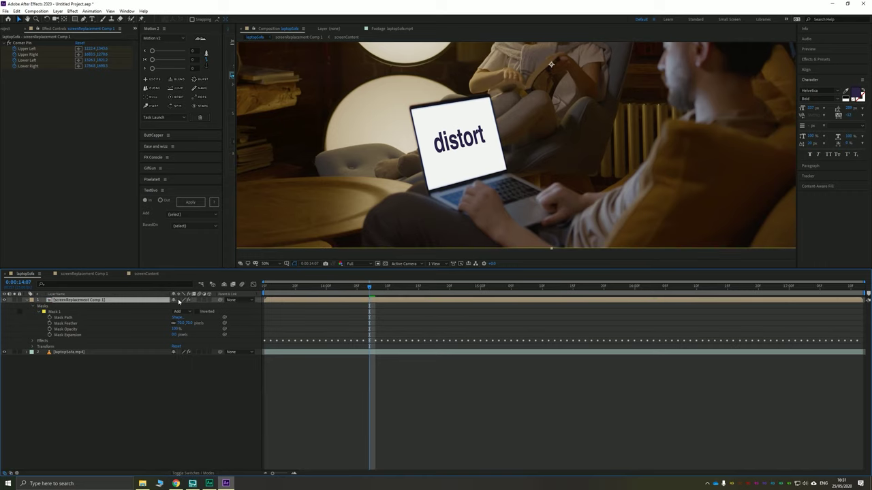
pyautogui.click(199, 300)
pyautogui.click(241, 285)
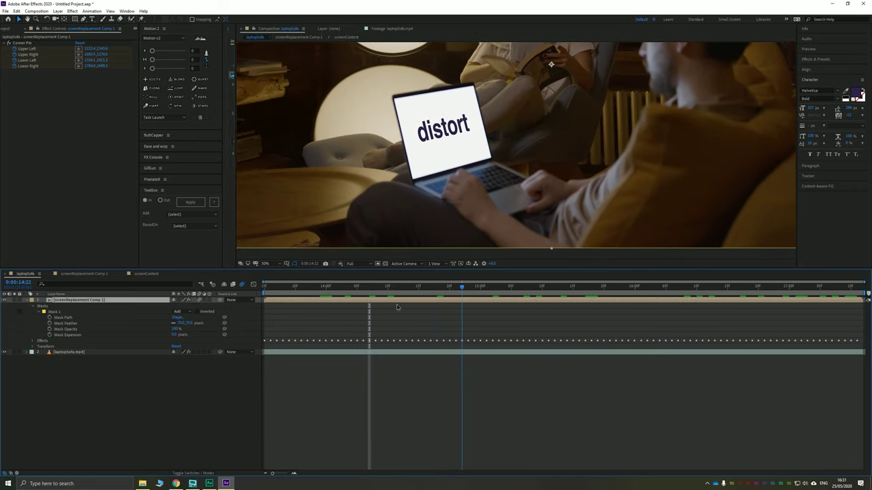
pyautogui.press('space')
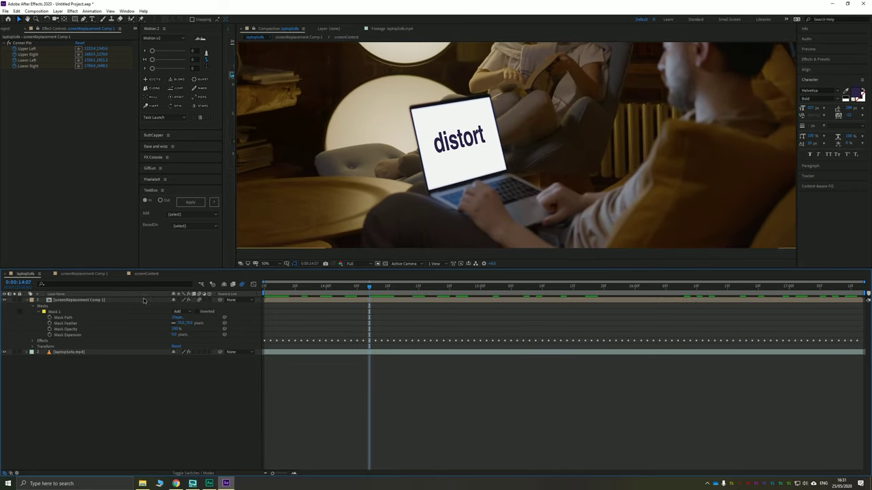
# Set the blending mode of the masked screenReplacement Comp 1 layer to Multiply
pyautogui.click(144, 300)
pyautogui.click(193, 472)
pyautogui.click(181, 300)
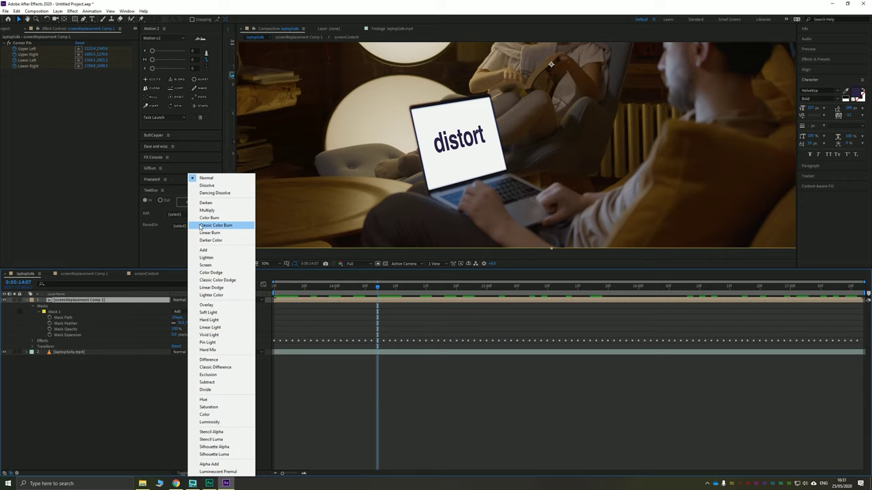
pyautogui.click(206, 209)
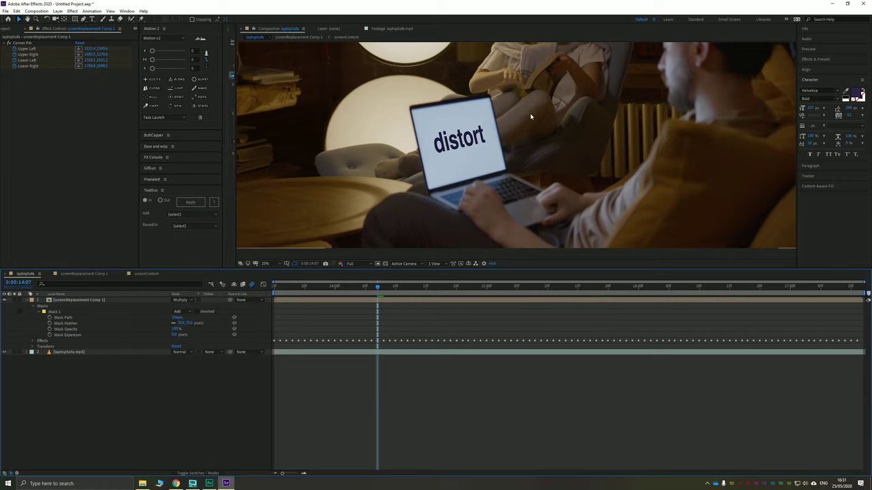
# Preview the laptopSofa composition from the start of the work area with the whole frame in view
pyautogui.scroll(-1, 531, 117)
pyautogui.moveTo(531, 117); pyautogui.dragTo(470, 166)
pyautogui.moveTo(292, 287); pyautogui.dragTo(271, 291)
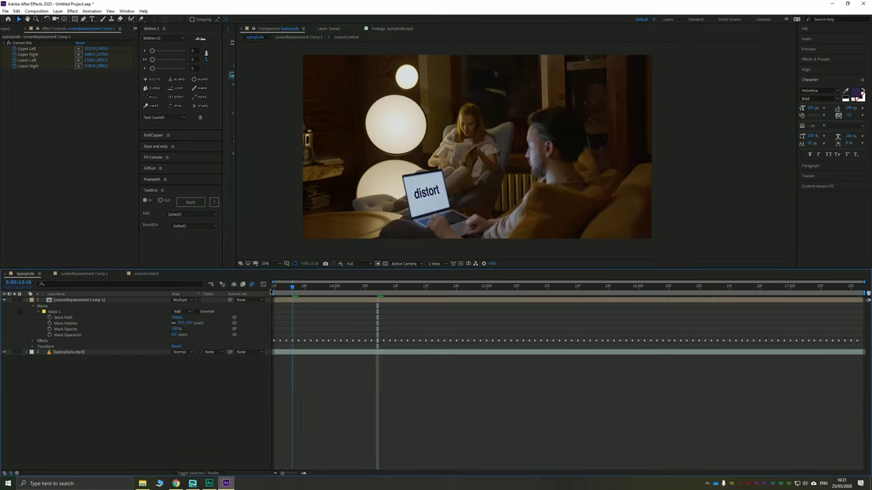
pyautogui.press('space')
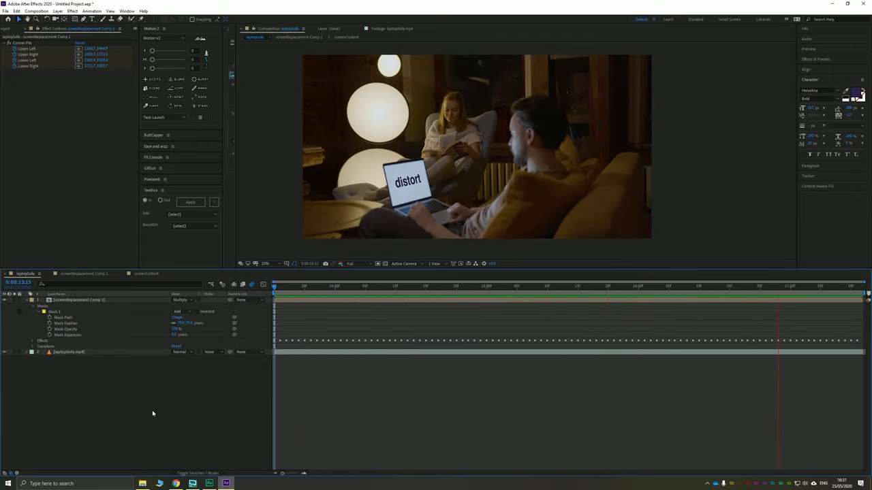
# Replace the "distort" text in the screenContent composition with "help me"
pyautogui.click(146, 273)
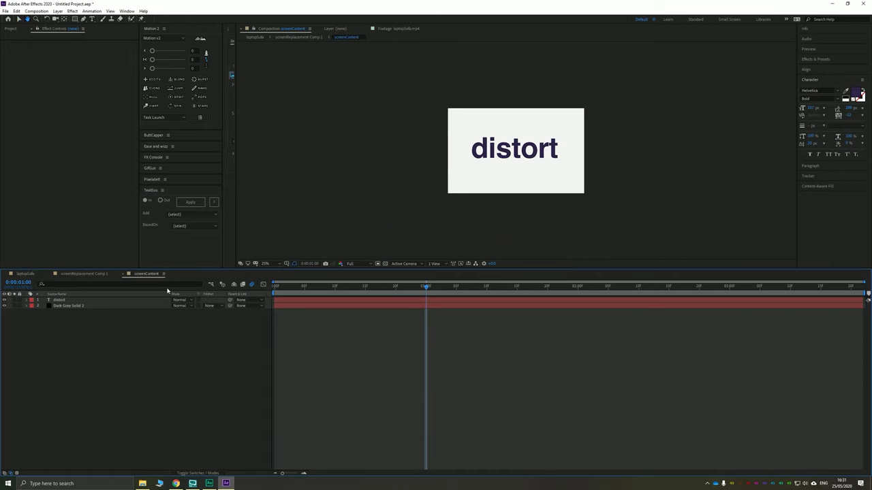
pyautogui.doubleClick(506, 140)
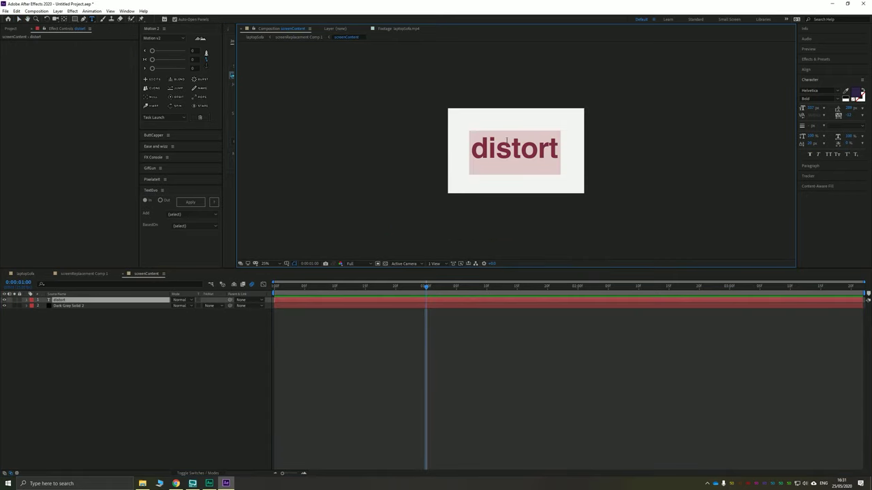
pyautogui.write('help me')
pyautogui.click(18, 19)
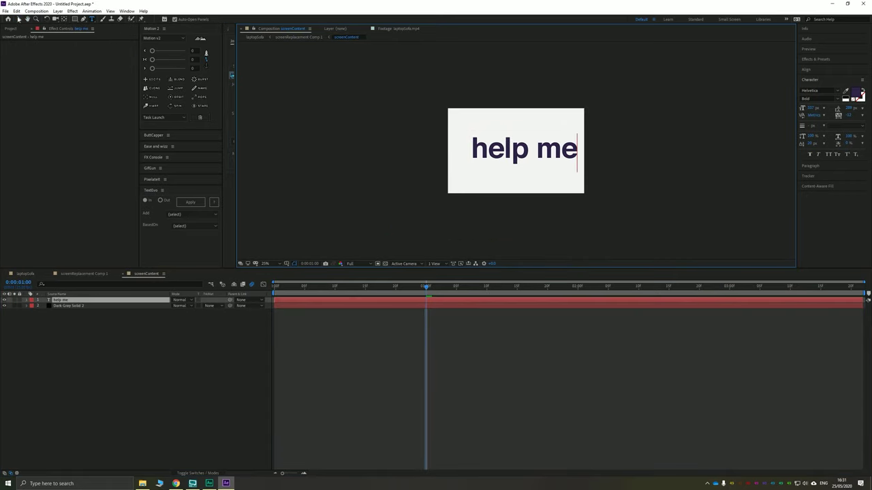
# Play back the laptopSofa composition to check the updated text on the laptop screen
pyautogui.click(33, 273)
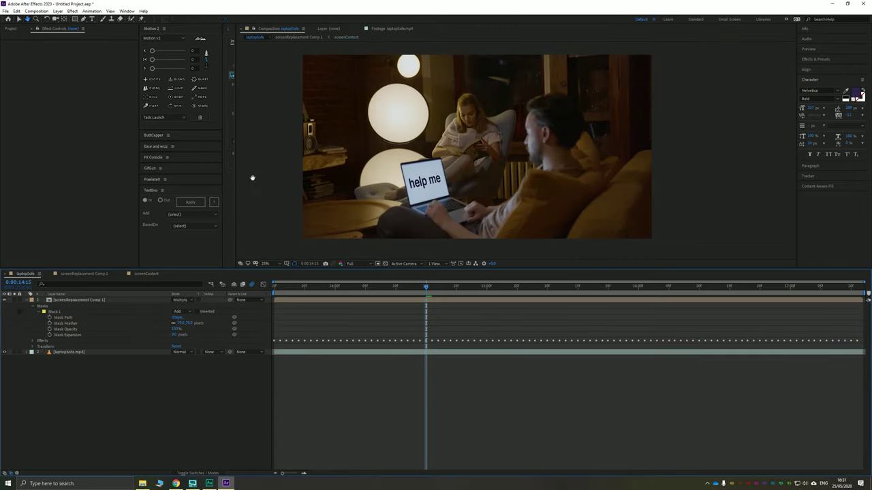
pyautogui.press('space')
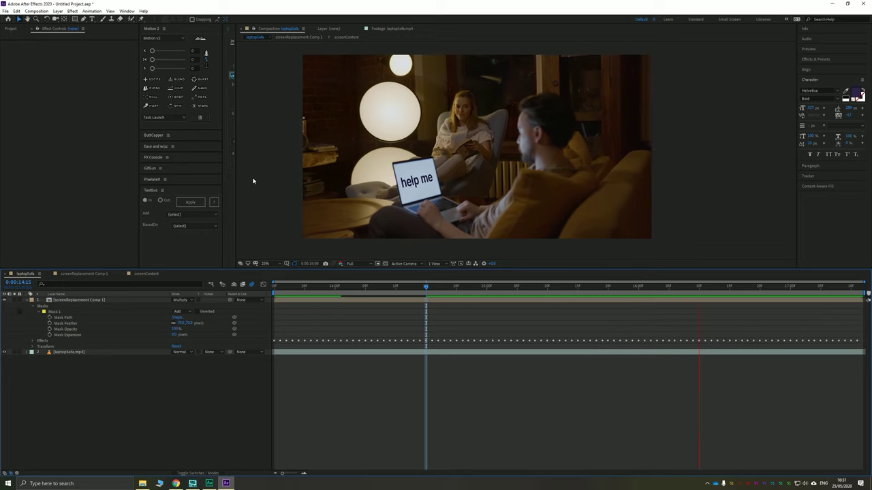
pyautogui.press('space')
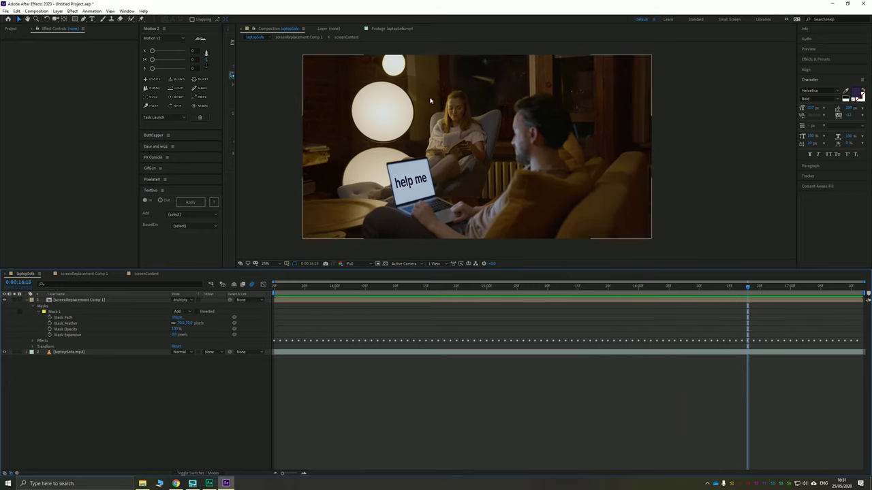
pyautogui.press('space')
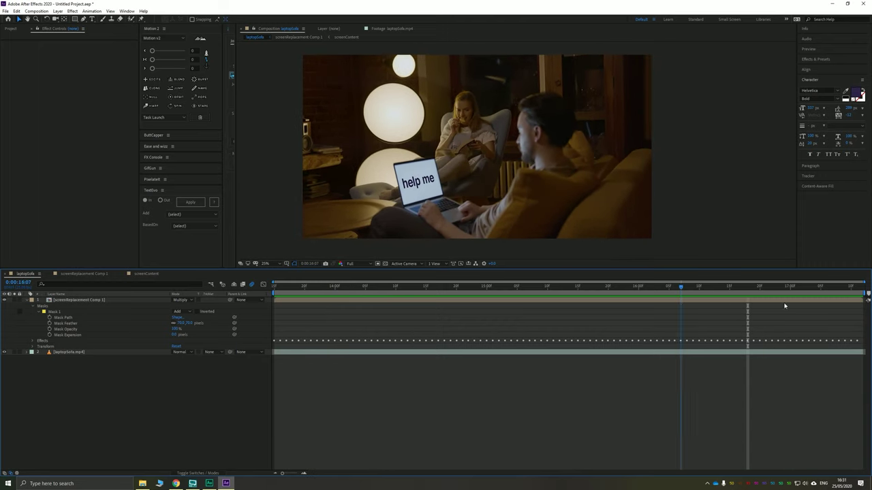
# Try sliding the screenReplacement Comp 1 layer along the timeline and check the shot
pyautogui.moveTo(862, 300); pyautogui.dragTo(502, 311)
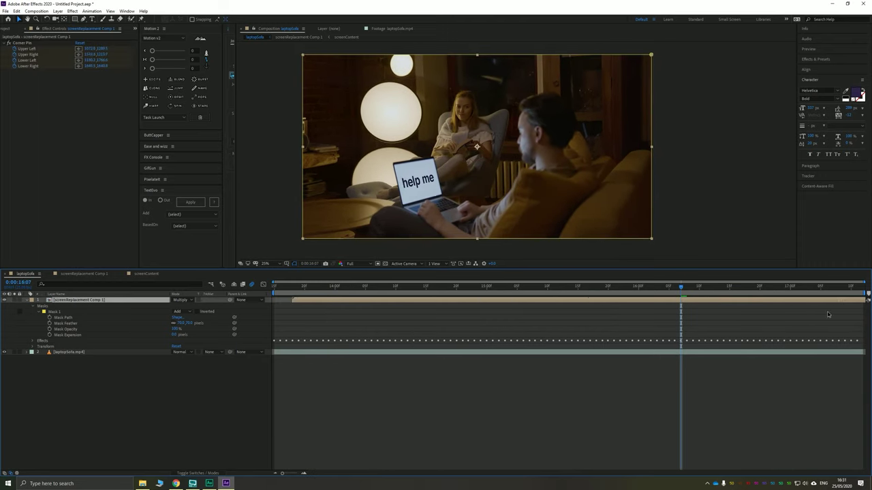
pyautogui.press('space')
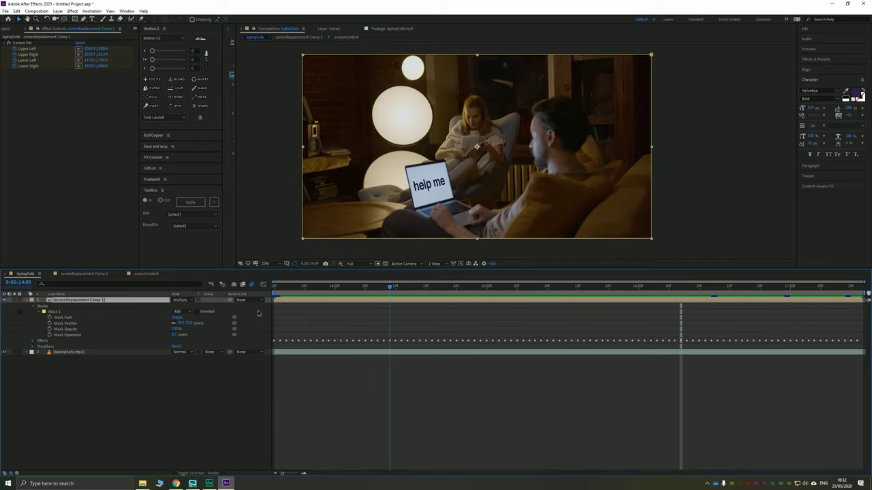